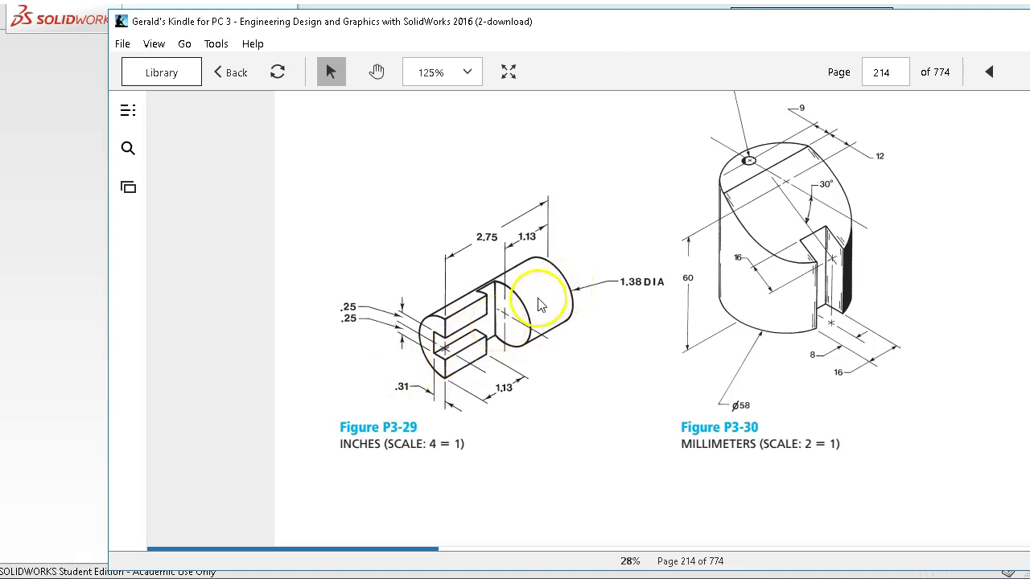
Move the Kindle window showing Figure P3-29 on page 214 out of the way
drag(595, 24, 1029, 100)
Create a new part from the inch Part template in SOLIDWORKS
click(599, 226)
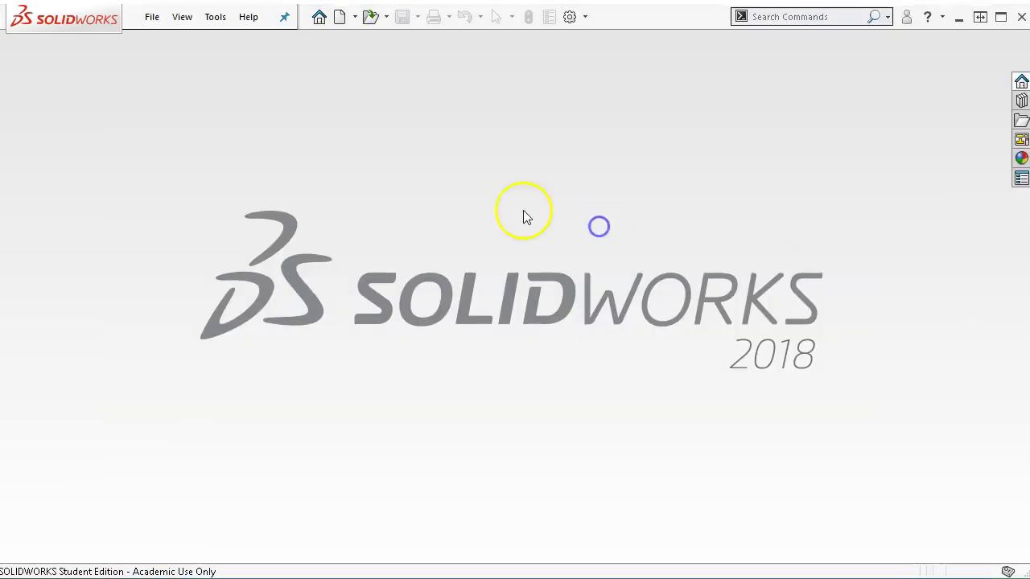
click(149, 18)
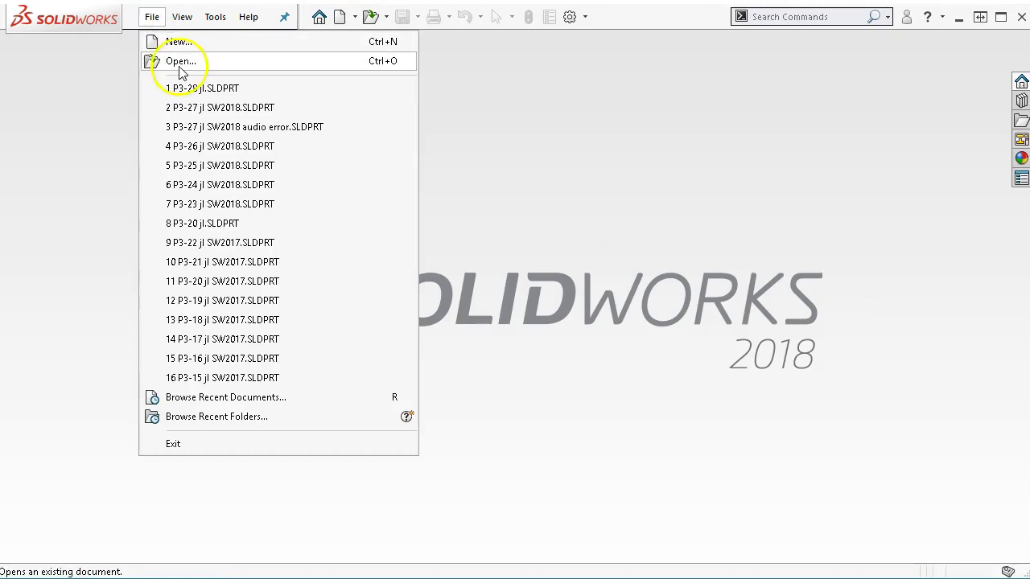
click(166, 42)
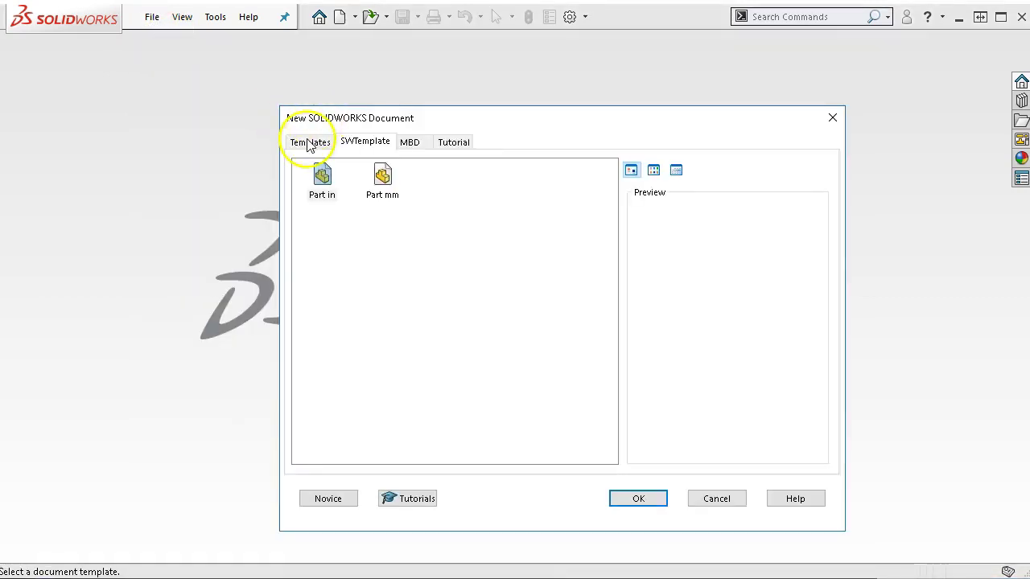
double_click(322, 183)
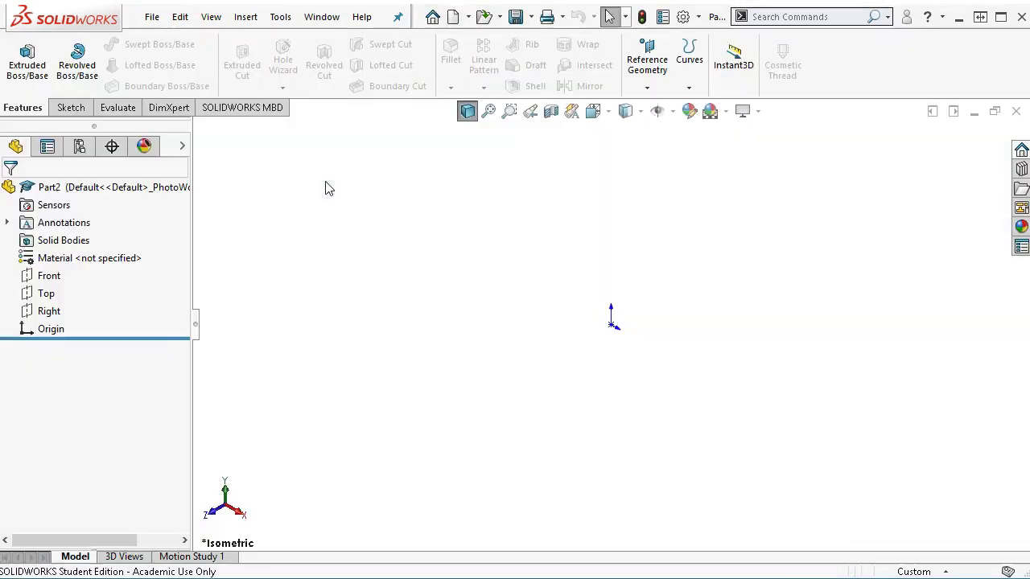
Sketch a circle centred on the origin on the Front plane
click(46, 278)
click(59, 254)
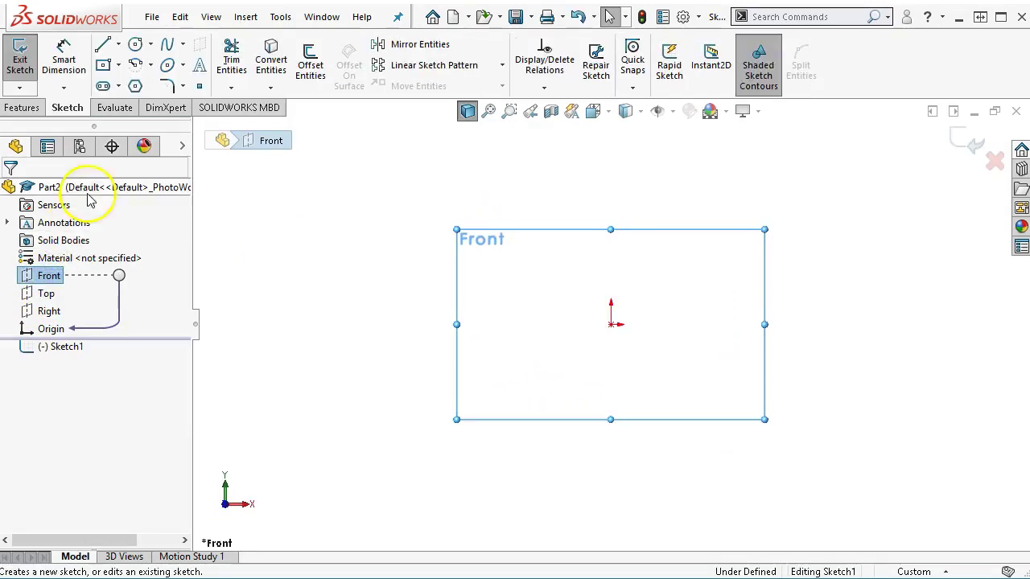
click(135, 45)
click(612, 325)
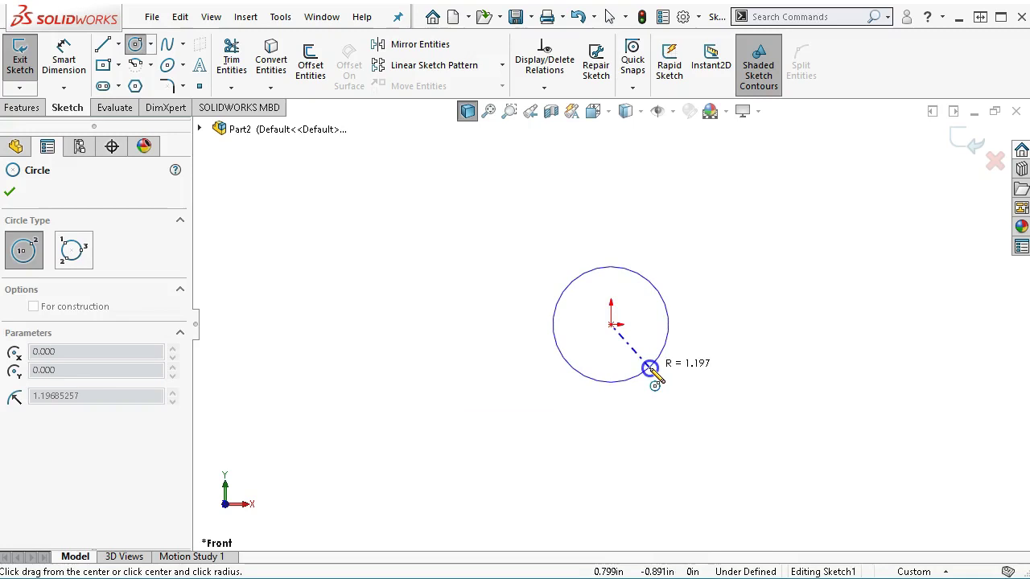
click(650, 368)
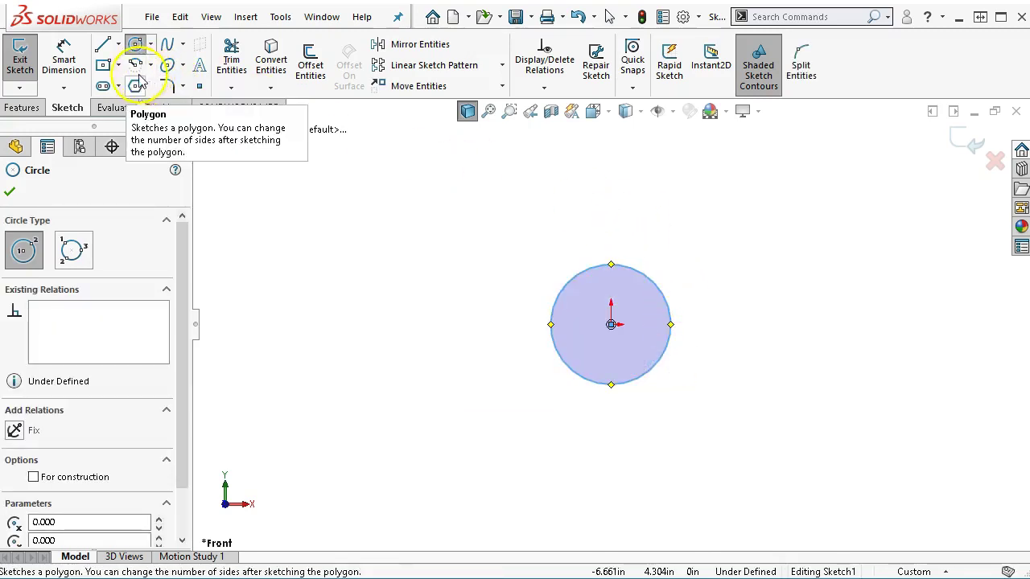
Dimension the circle's diameter as 1.38 in
click(64, 58)
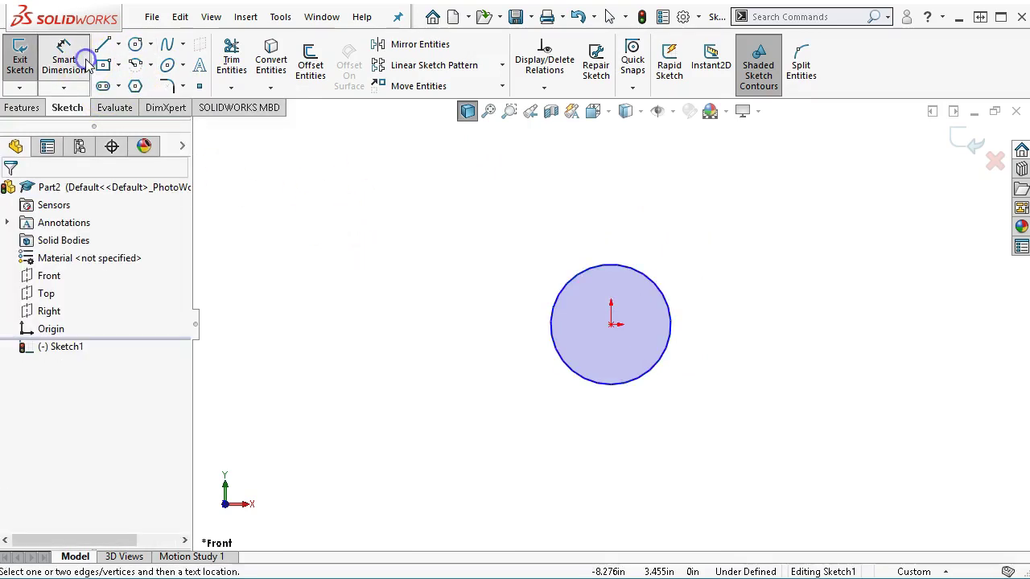
click(569, 278)
click(403, 363)
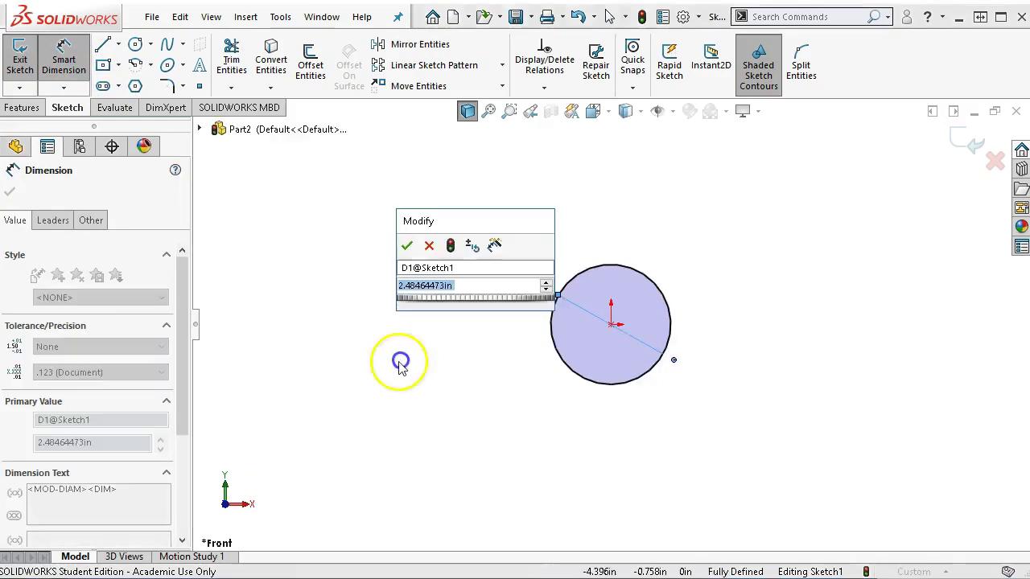
text(1.38)
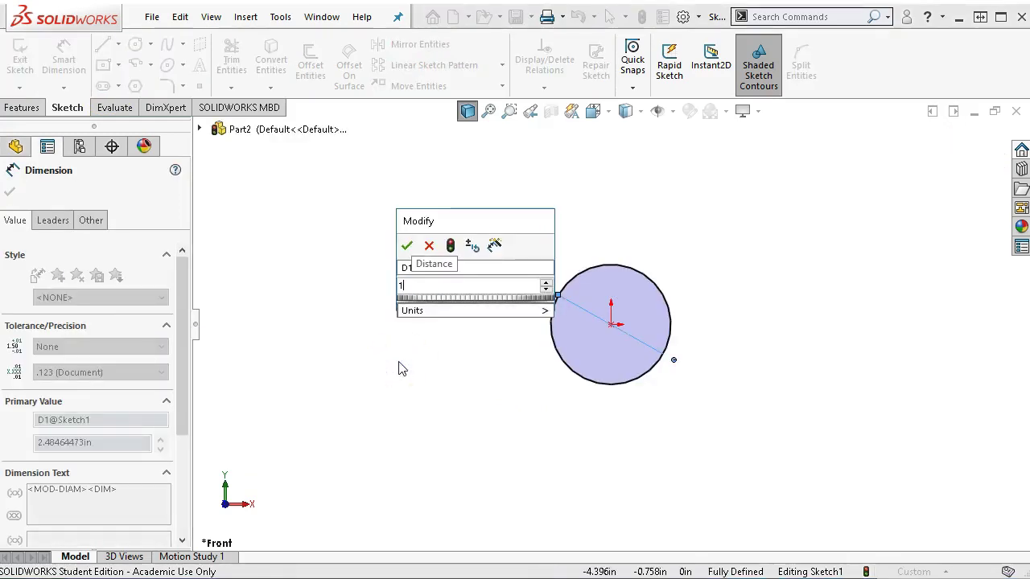
key(Return)
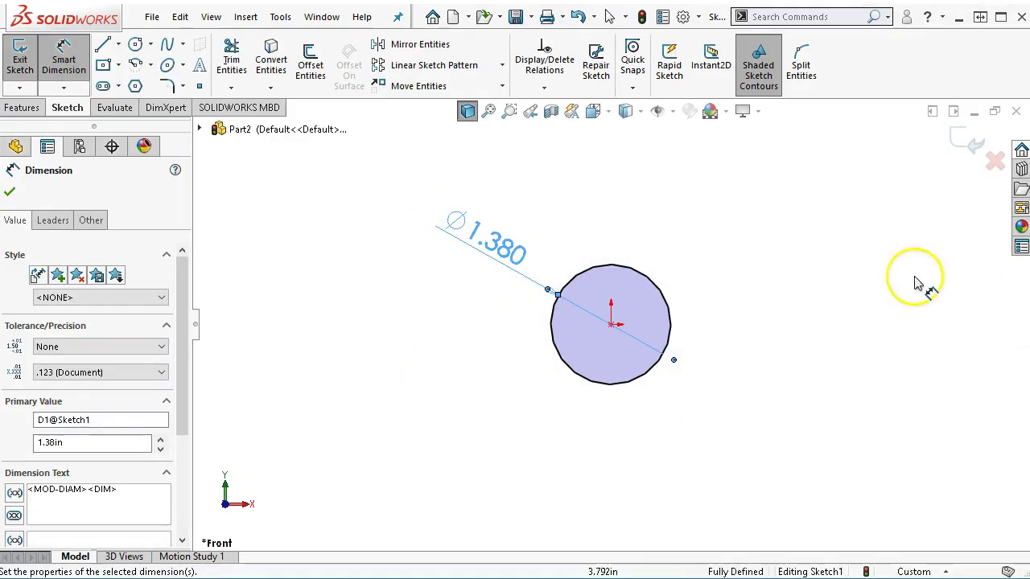
Return to selection mode and check the circle's centre point sits on the origin
right_click(684, 249)
click(715, 303)
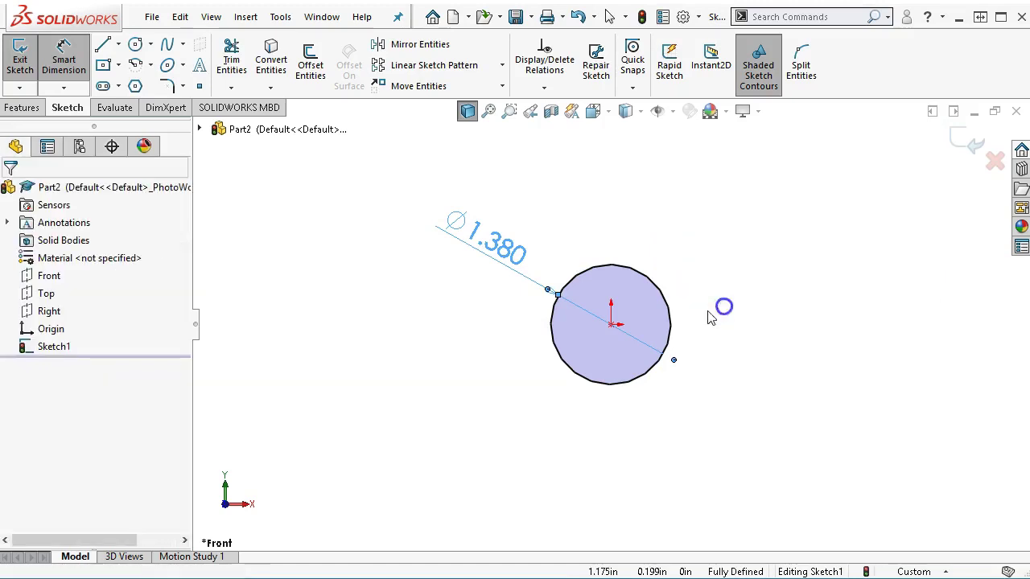
click(611, 325)
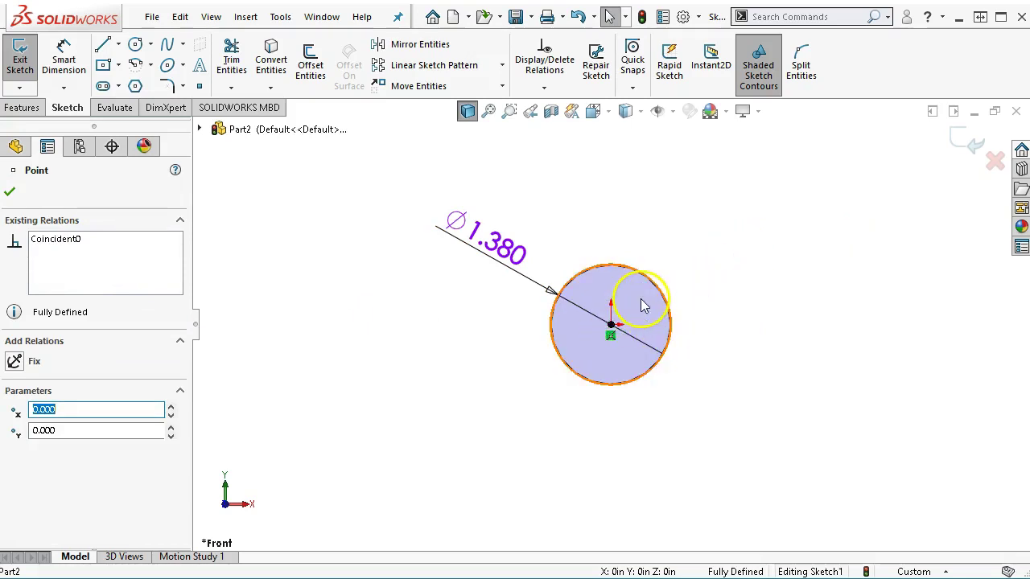
scroll(644, 298, down, 4)
click(665, 187)
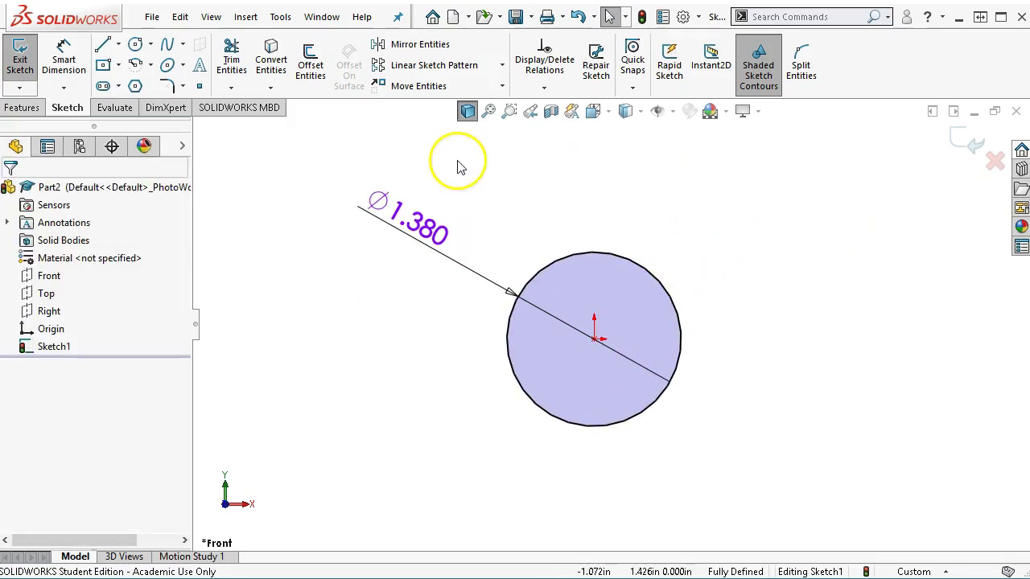
Extrude the circle 2.75 in Blind in the reversed direction as Boss-Extrude1
click(8, 109)
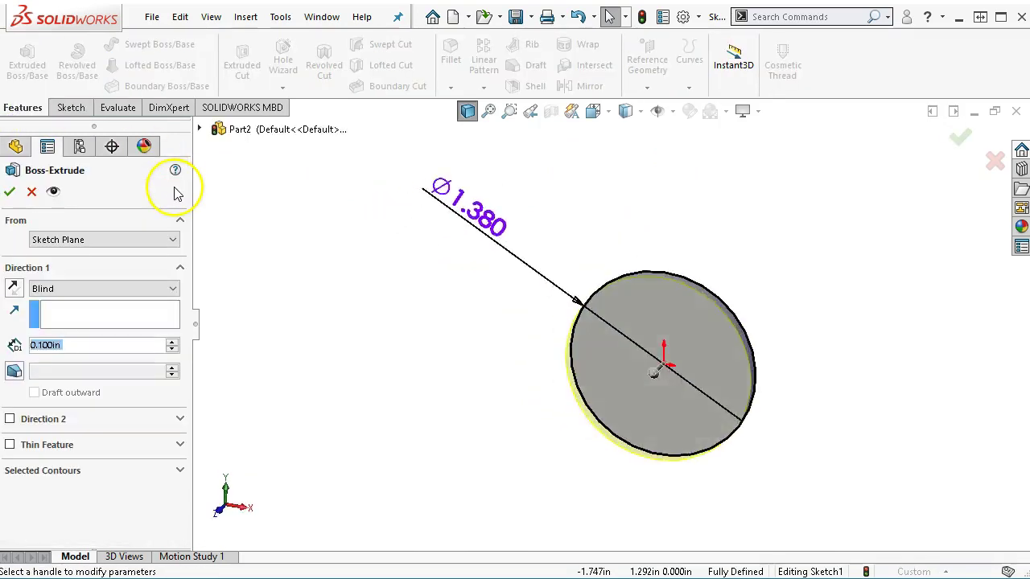
click(13, 289)
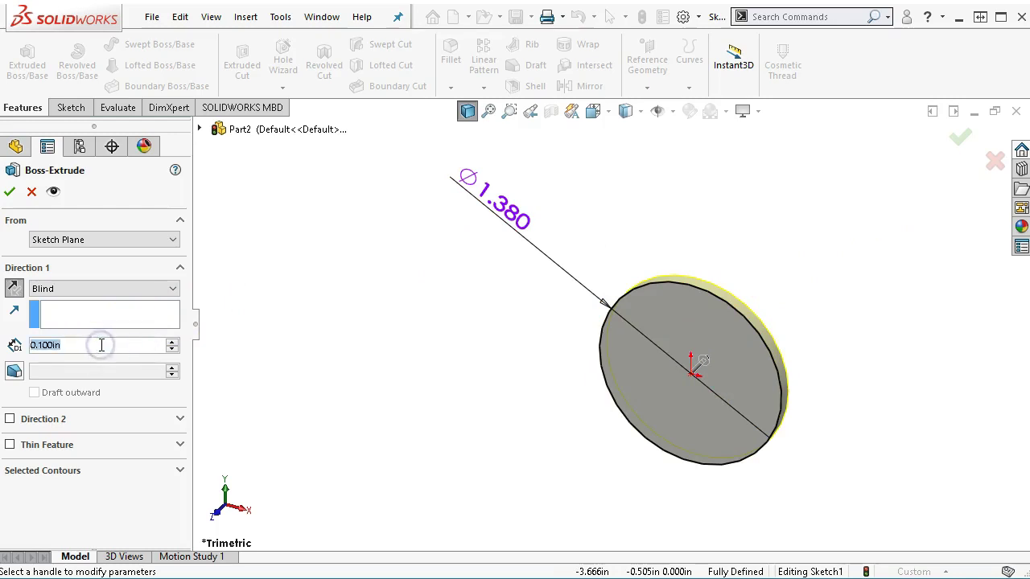
text(2.75)
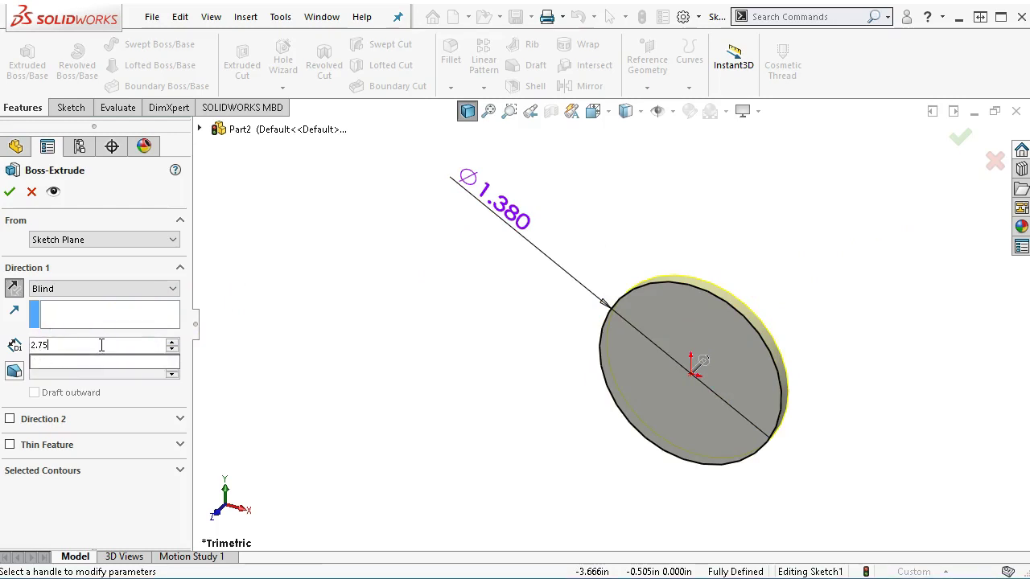
key(Return)
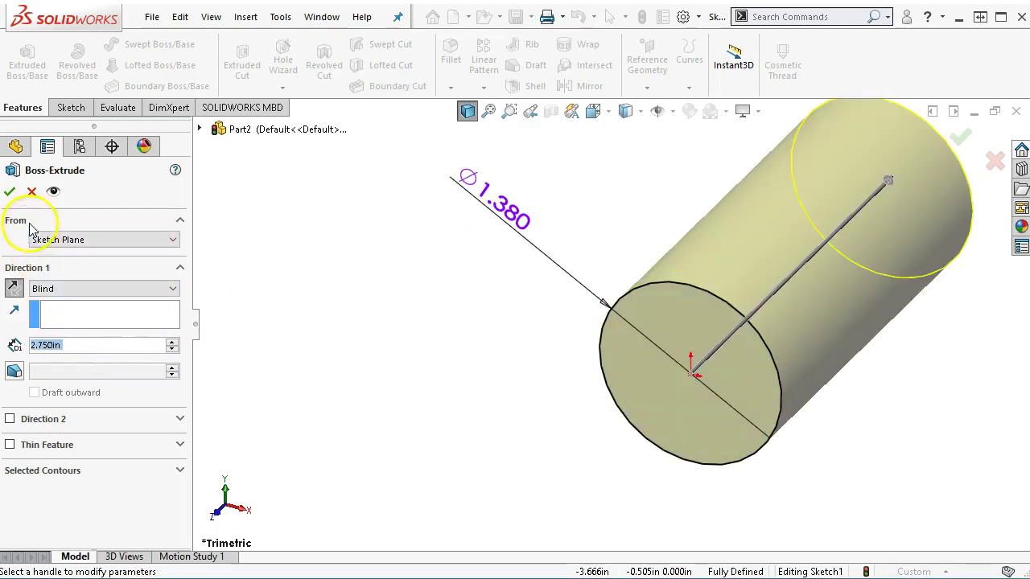
click(9, 190)
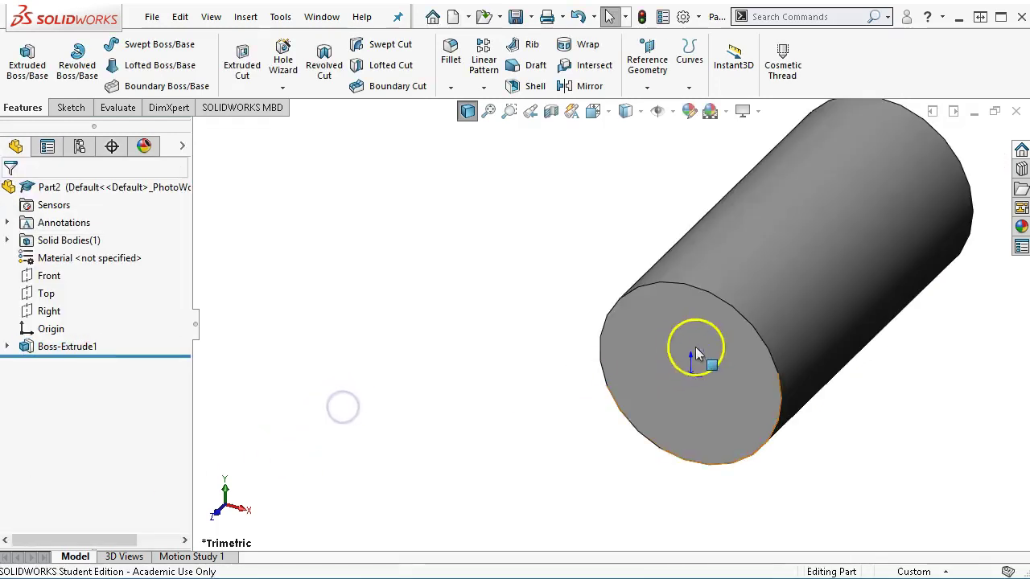
Start a sketch normal to the cylinder's end face with a vertical line across the circle
click(695, 351)
click(770, 301)
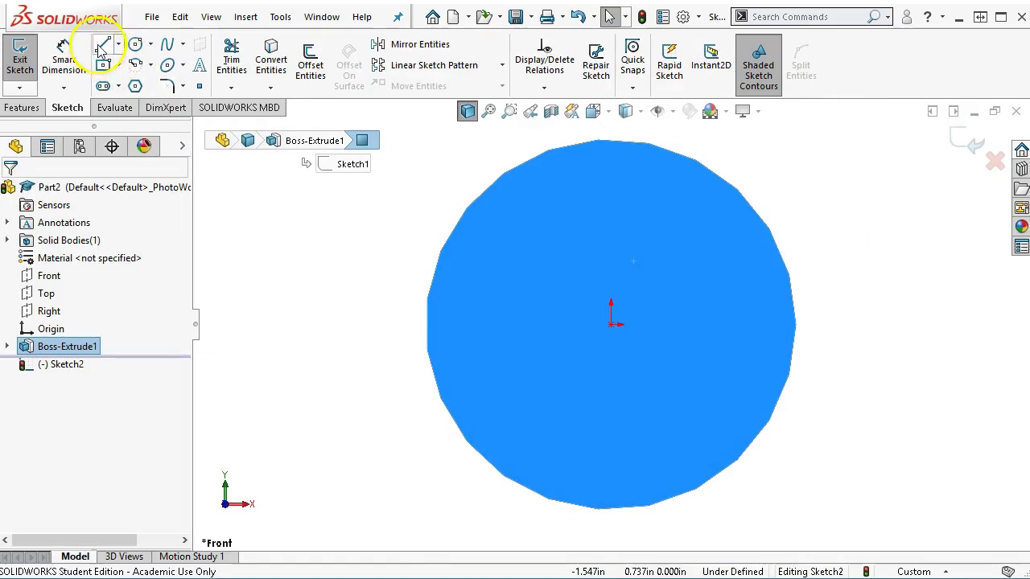
click(102, 47)
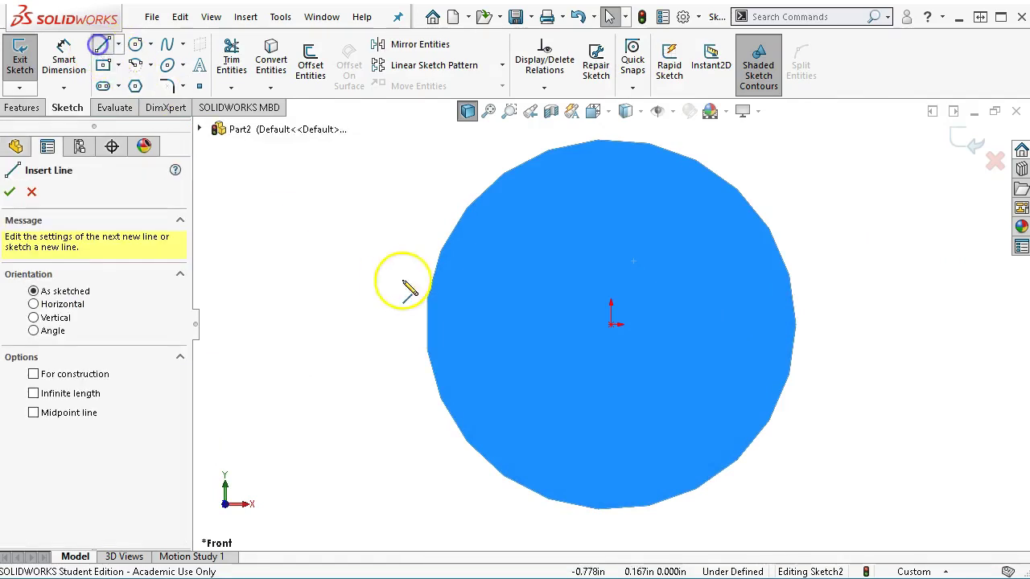
click(611, 143)
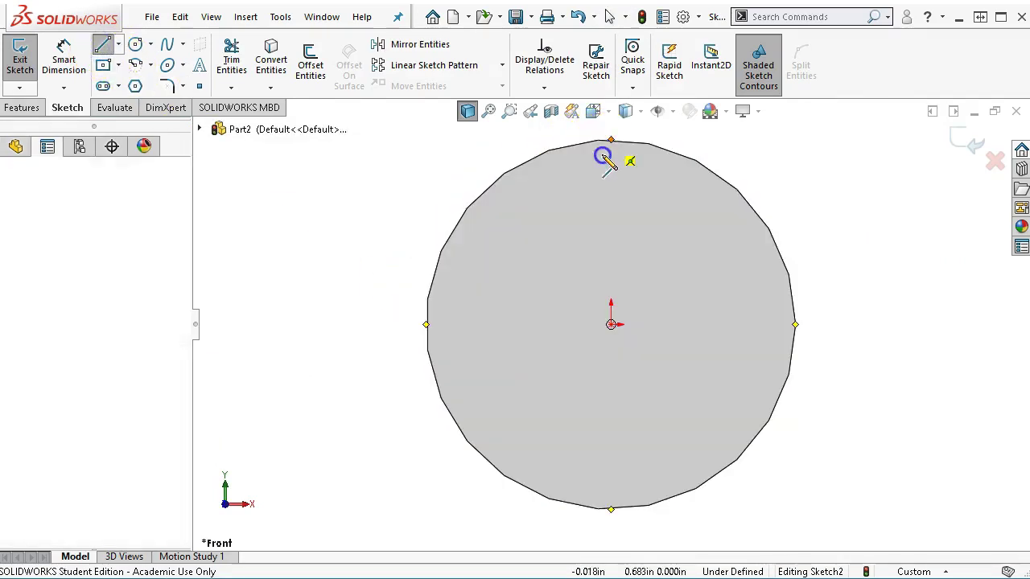
click(611, 510)
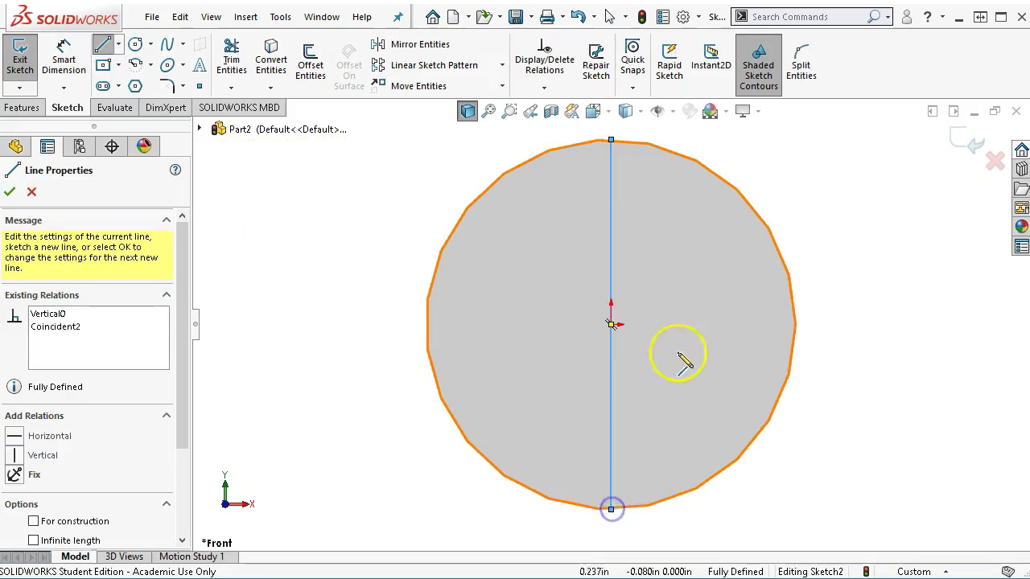
Draw a center rectangle anchored at the origin
click(103, 66)
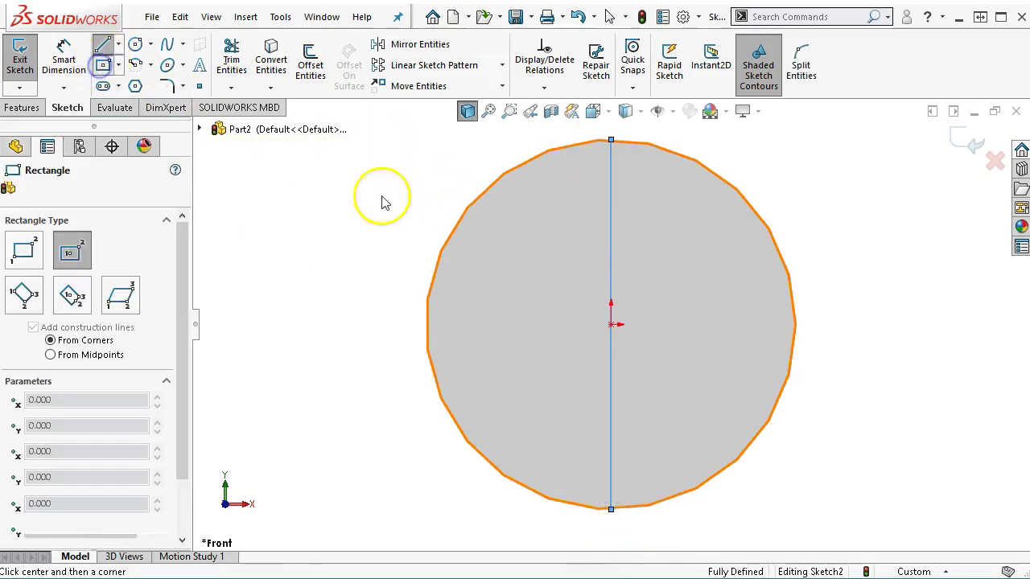
click(613, 326)
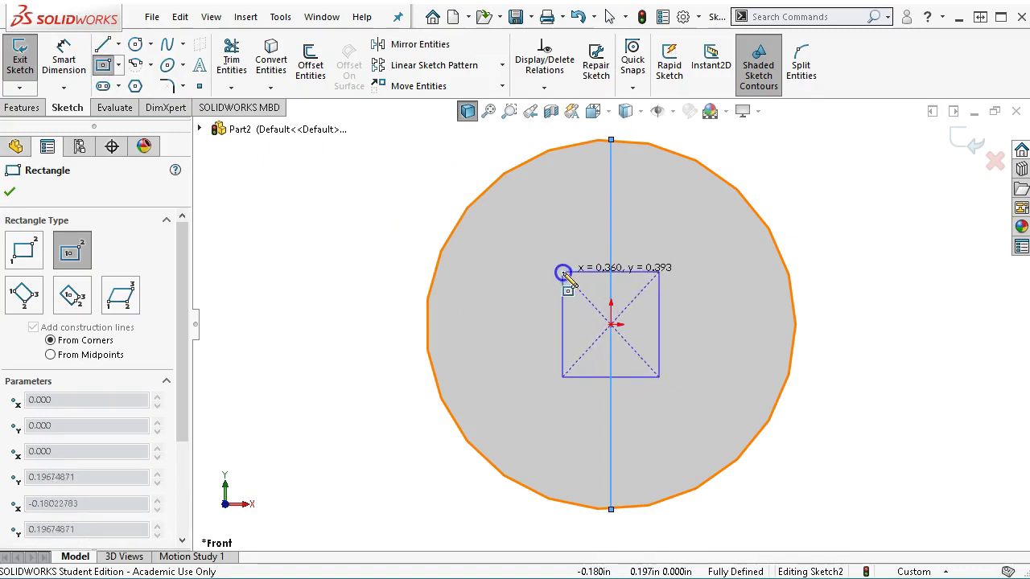
click(560, 283)
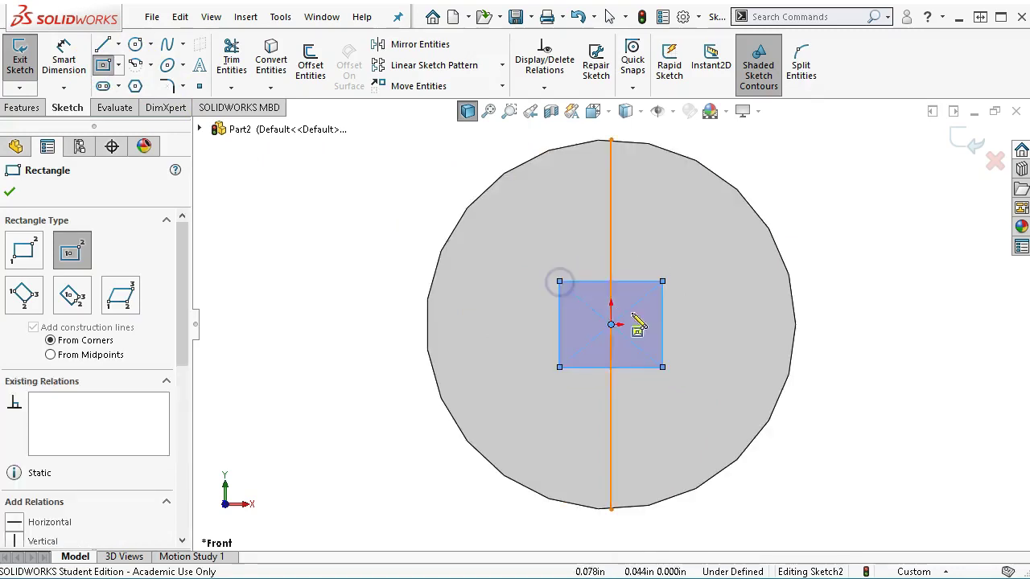
right_click(832, 165)
click(968, 139)
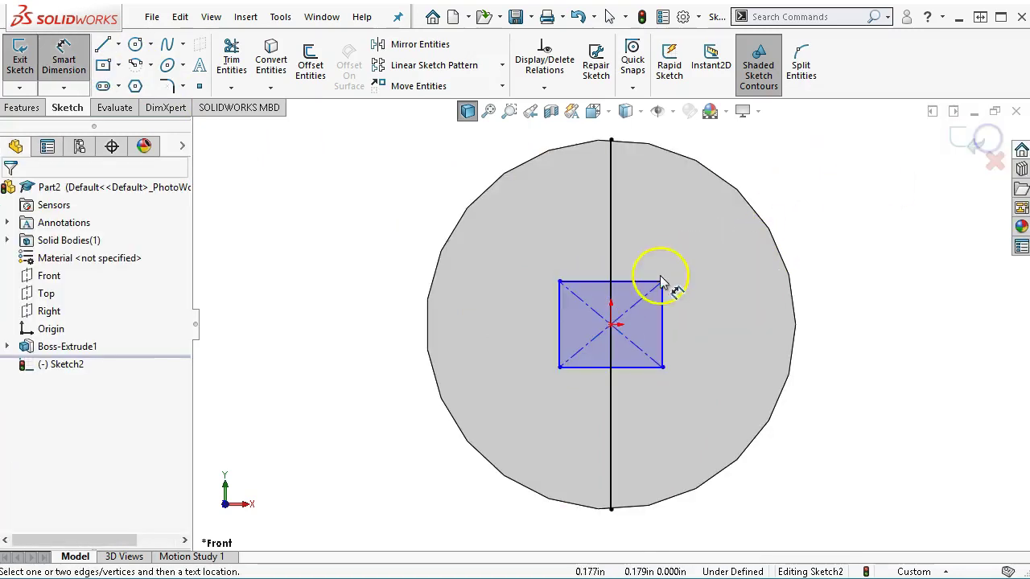
Dimension the rectangle's left edge height as 0.5 in
click(561, 320)
click(386, 320)
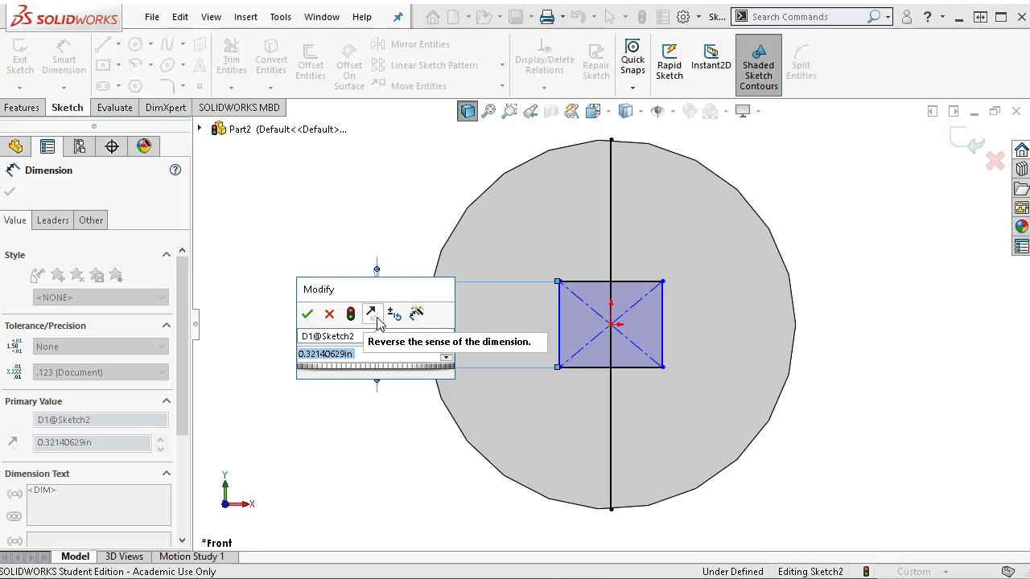
text(3.)
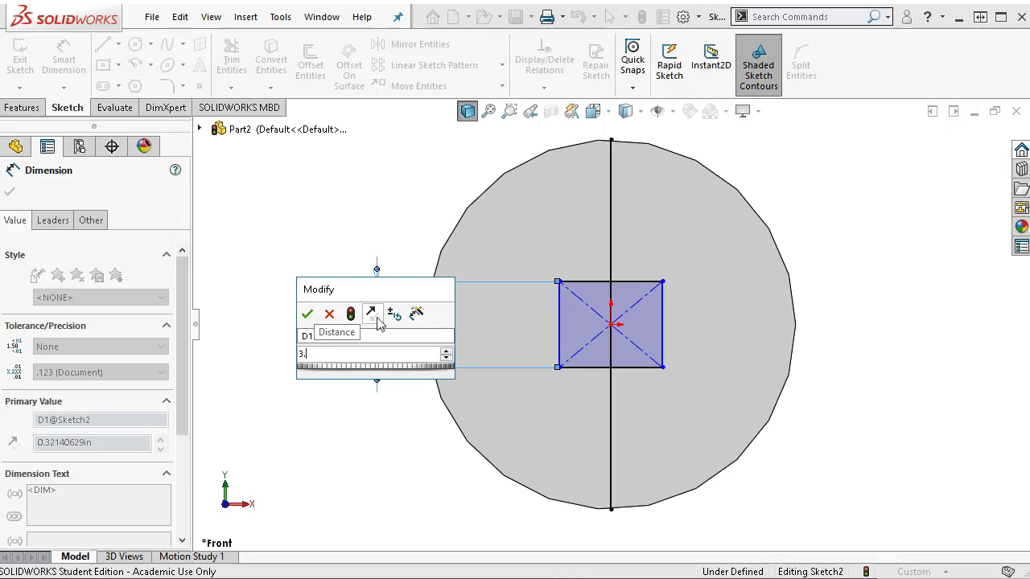
key(BackSpace)
key(BackSpace)
text(.5)
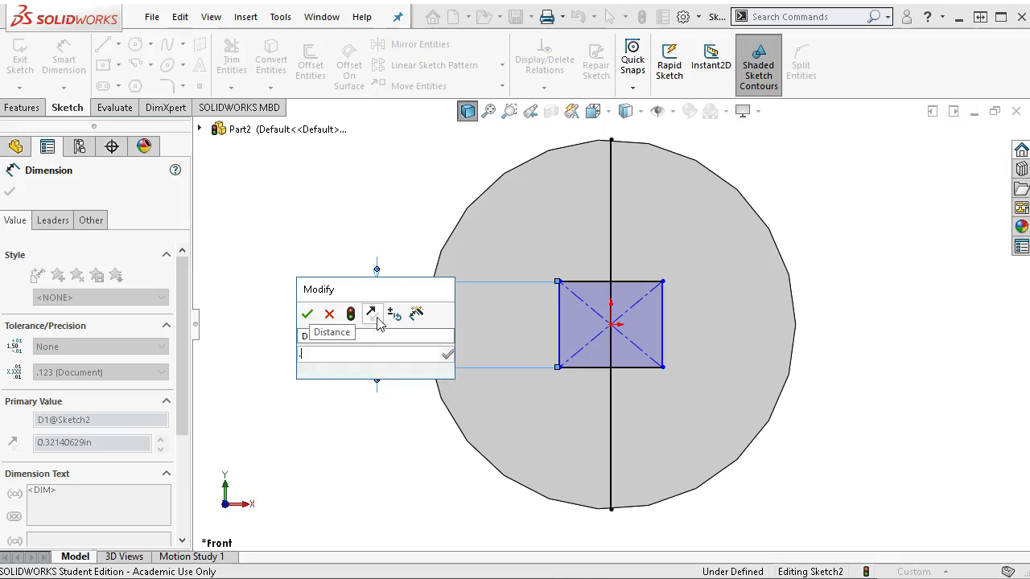
key(Return)
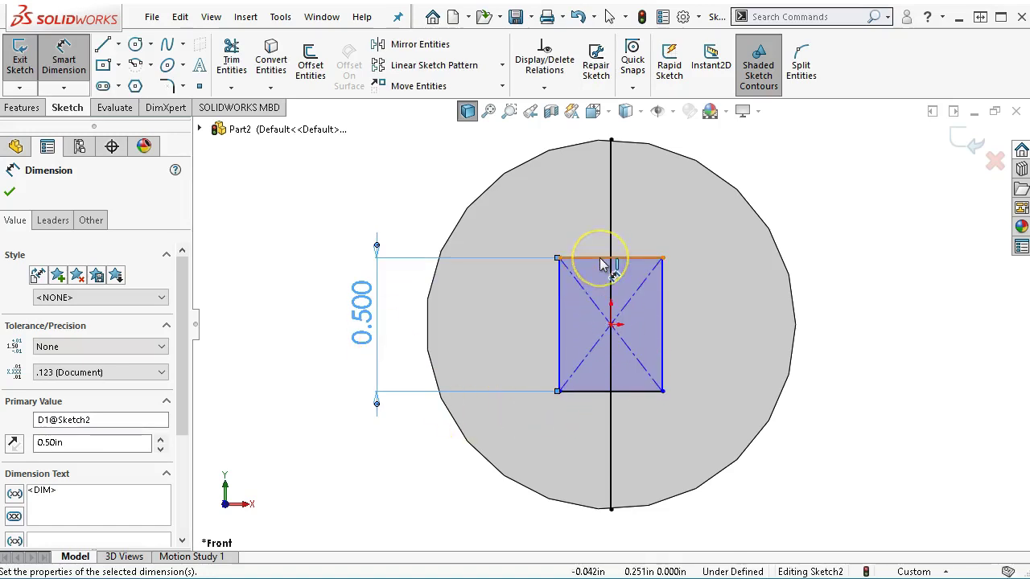
Undo the 0.500 change and remove the rectangle's height dimension
click(611, 305)
click(336, 283)
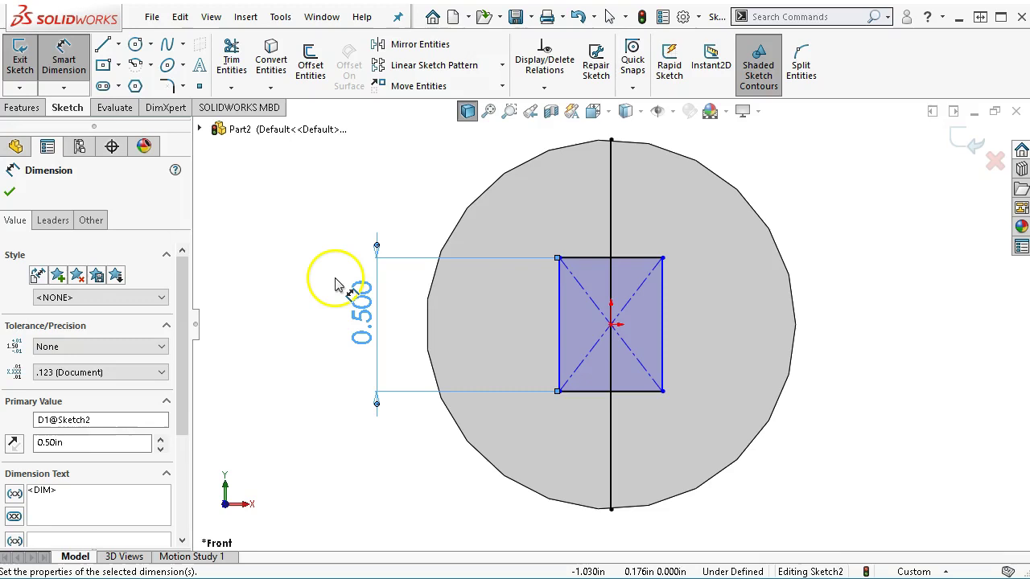
key(Escape)
key(ctrl+z)
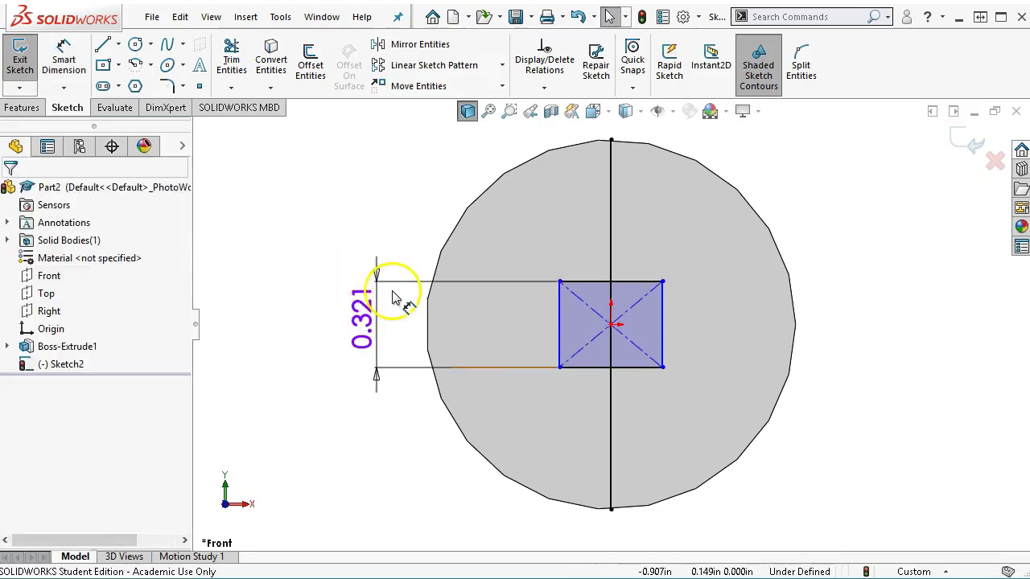
key(ctrl+z)
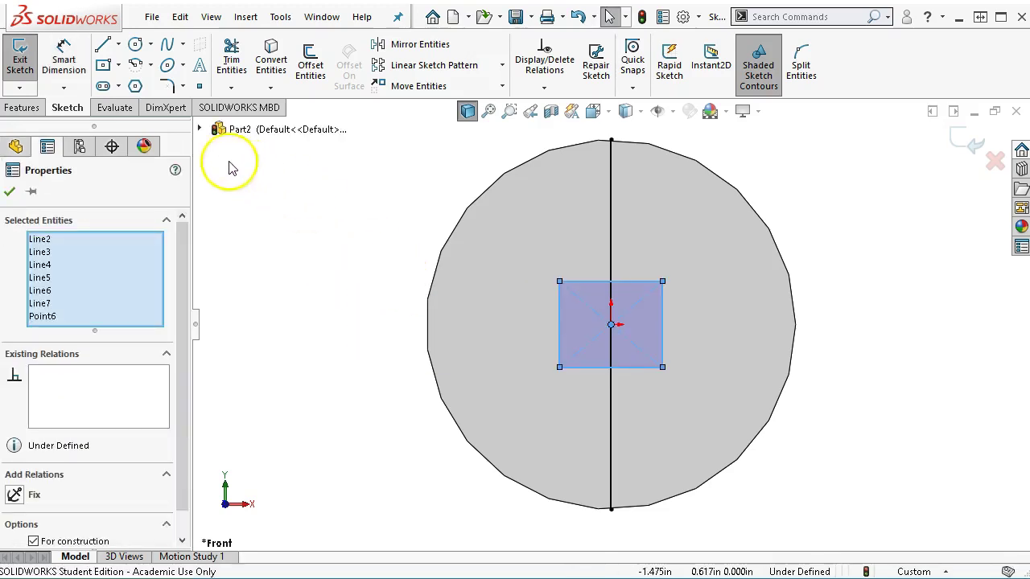
Dimension the centre point to the rectangle's top edge as 0.25 in
click(64, 66)
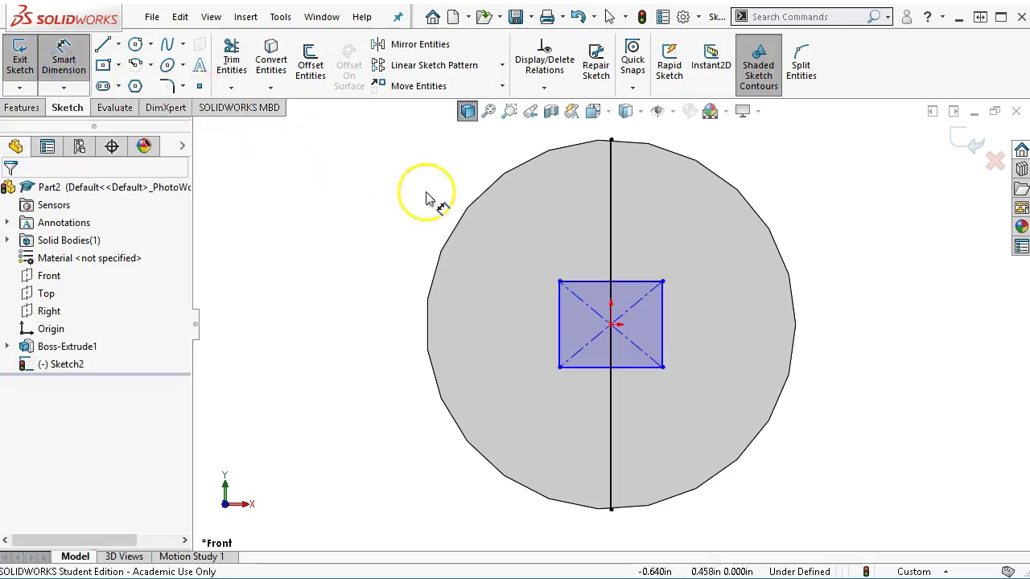
click(612, 326)
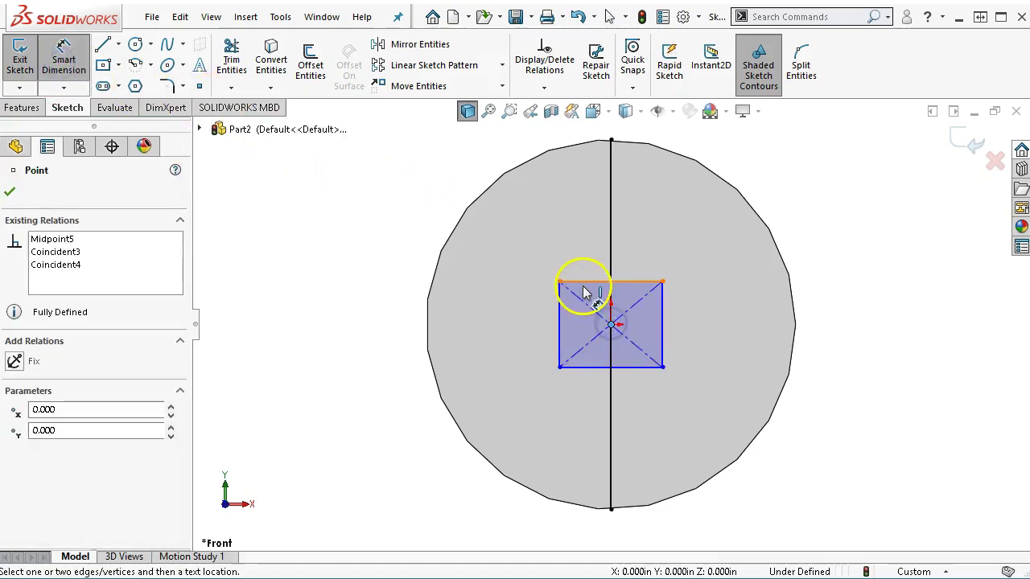
click(585, 289)
click(342, 274)
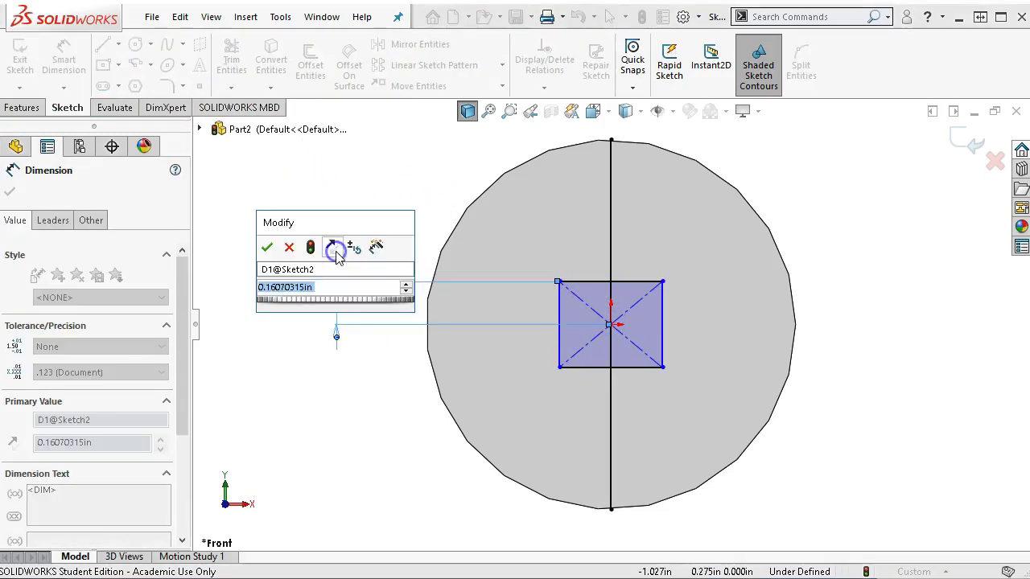
text(0.25)
key(Return)
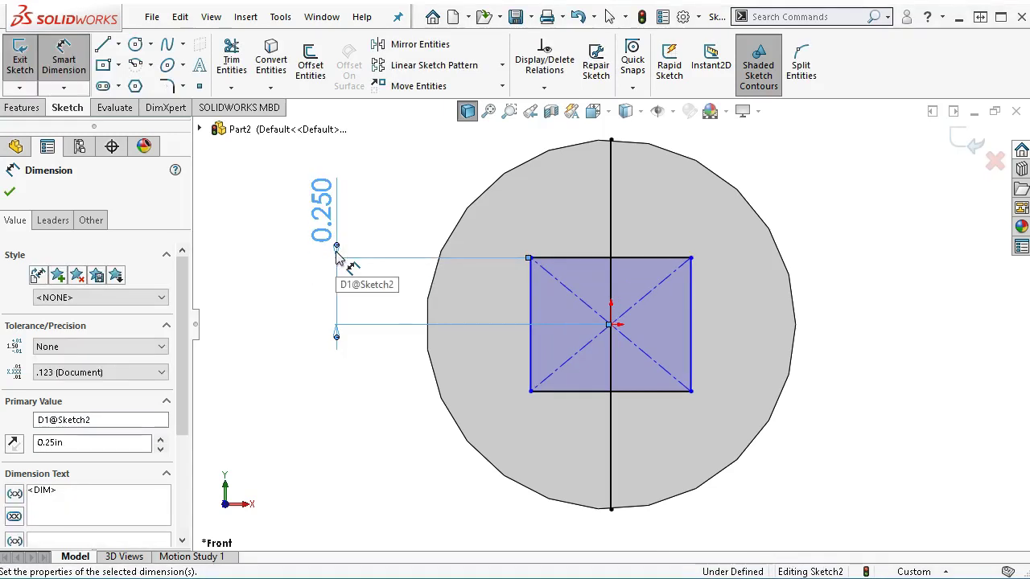
click(395, 400)
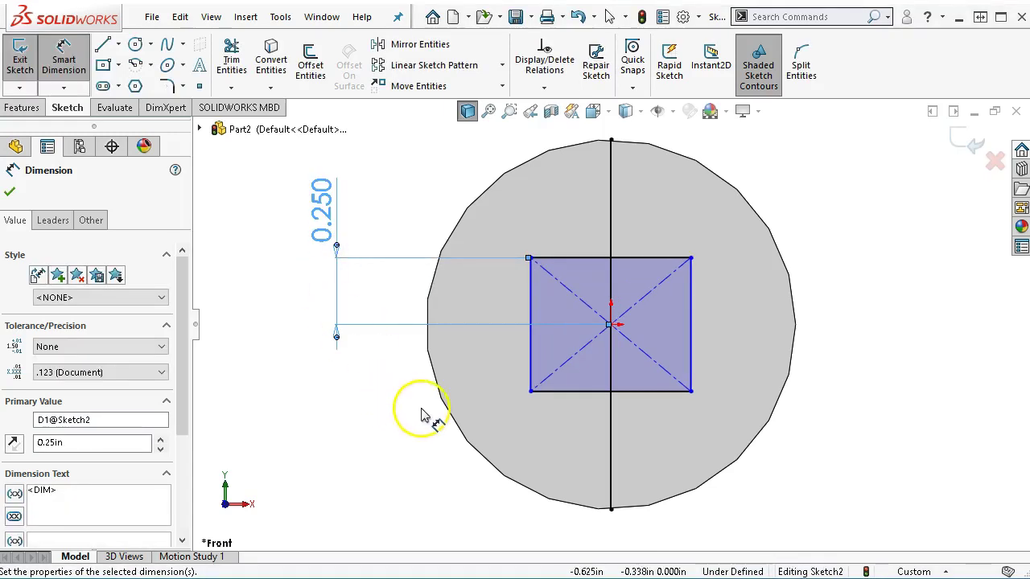
Dimension the vertical centerline to the rectangle's left edge as 0.31 in
click(613, 428)
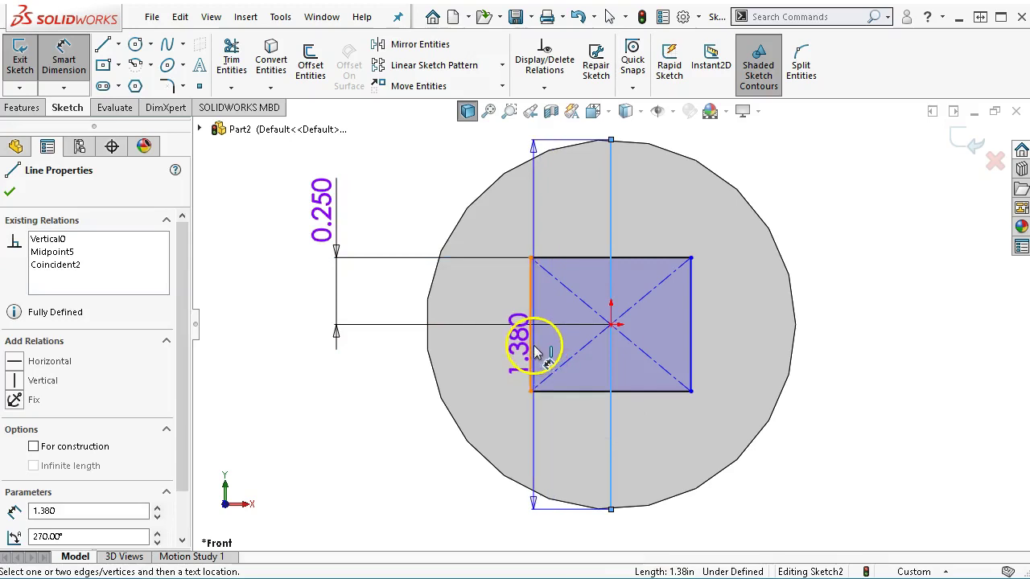
click(530, 346)
click(456, 504)
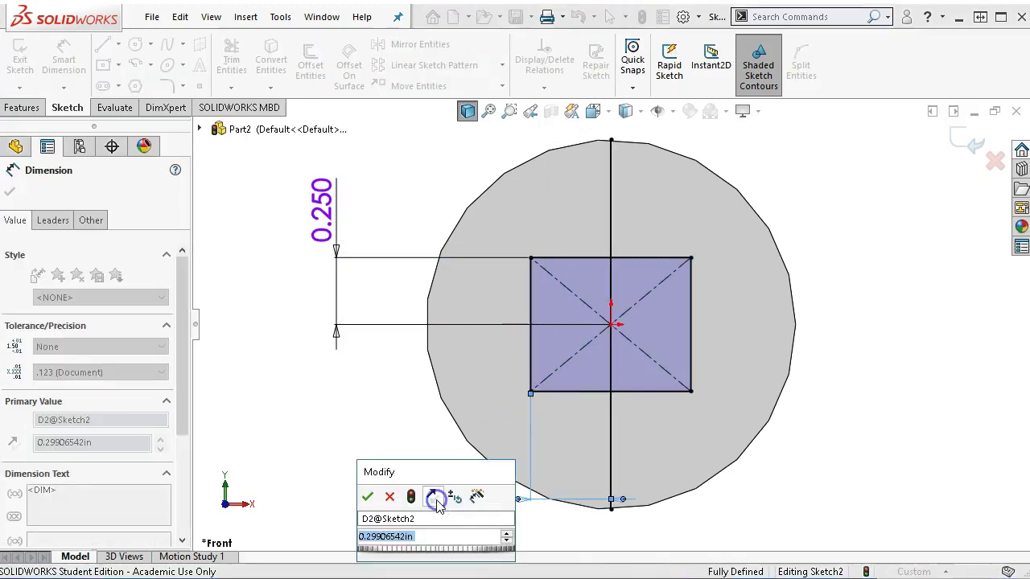
text(.31)
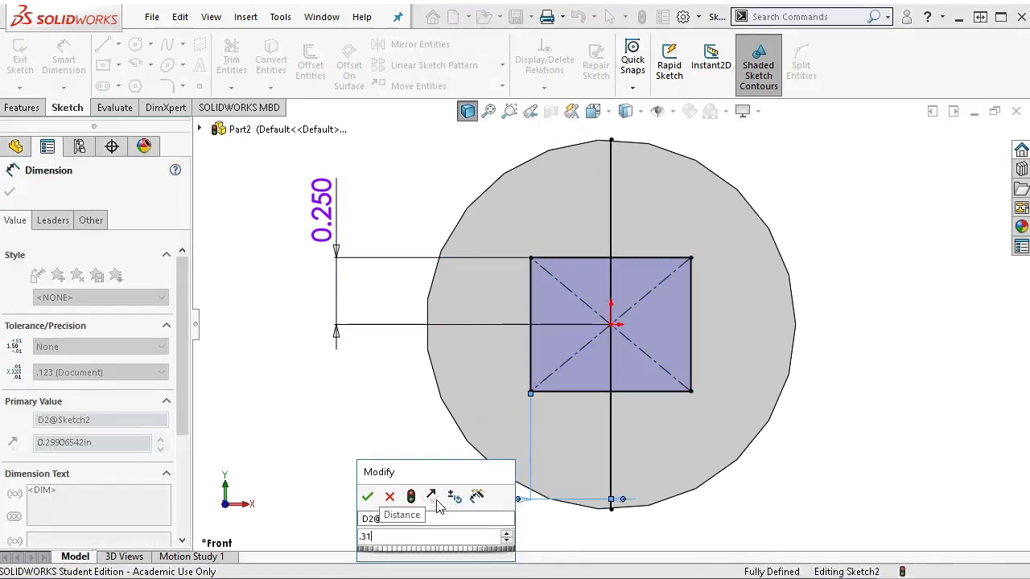
key(Return)
Exit dimensioning and start an Extruded Cut from Sketch2
right_click(793, 166)
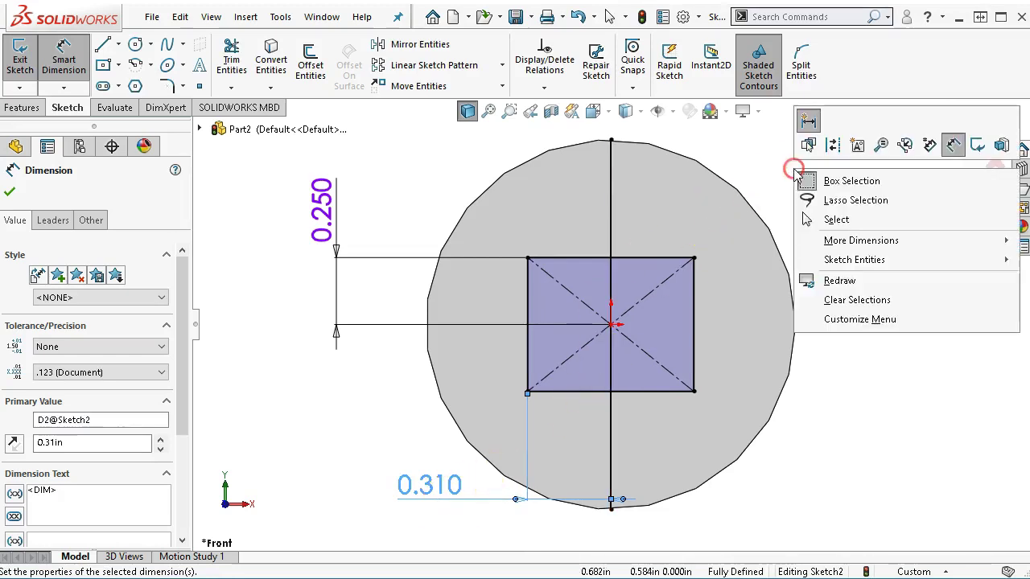
click(829, 218)
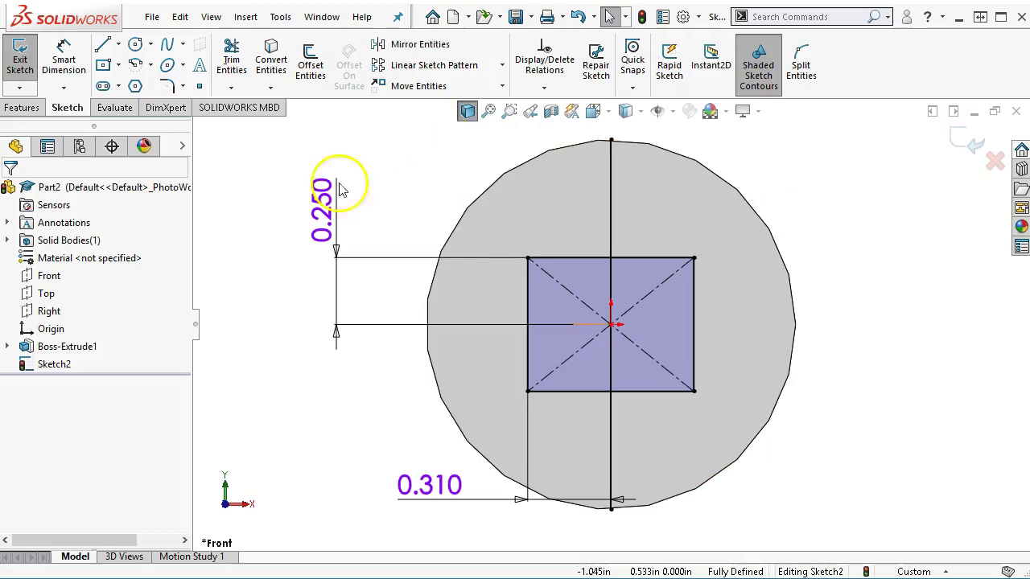
click(16, 110)
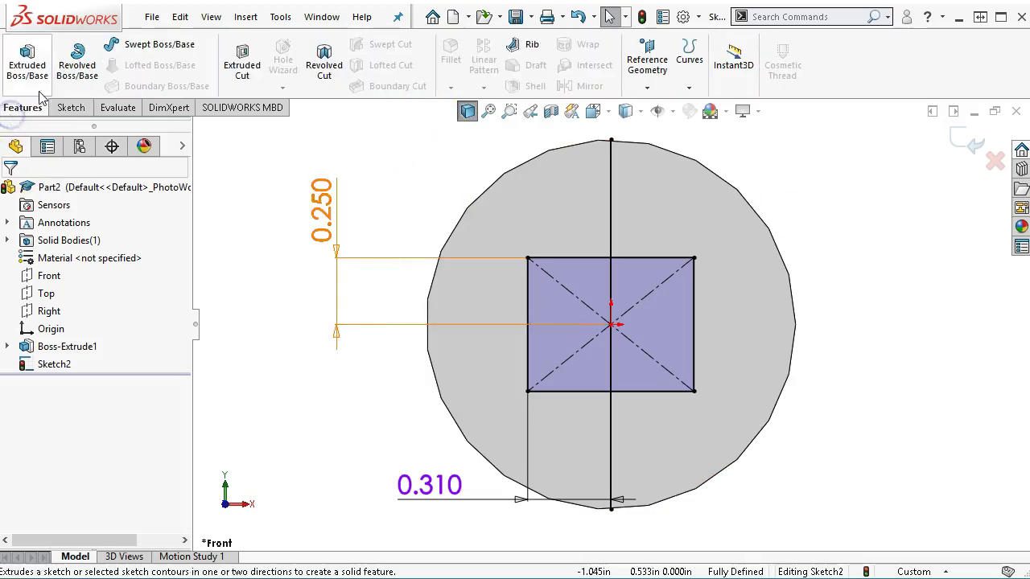
click(245, 58)
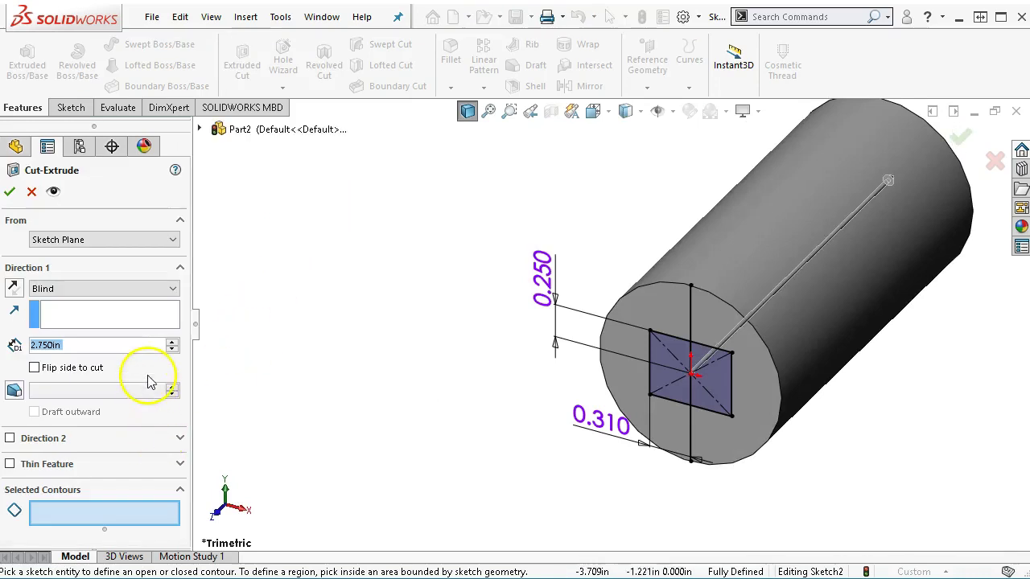
Cut the right half and both square slot regions of Sketch2 1.13 in deep
text(1.13)
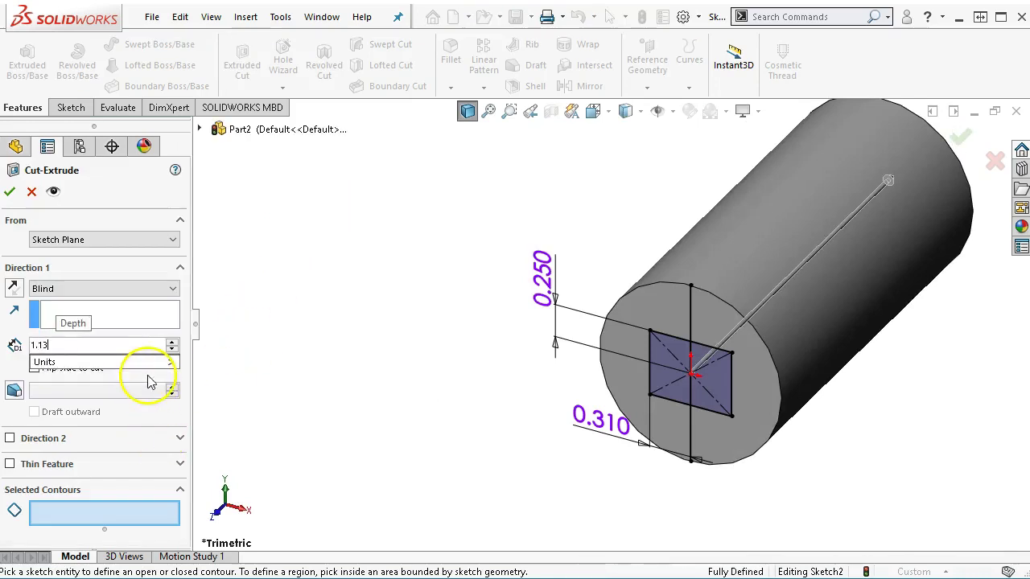
click(50, 513)
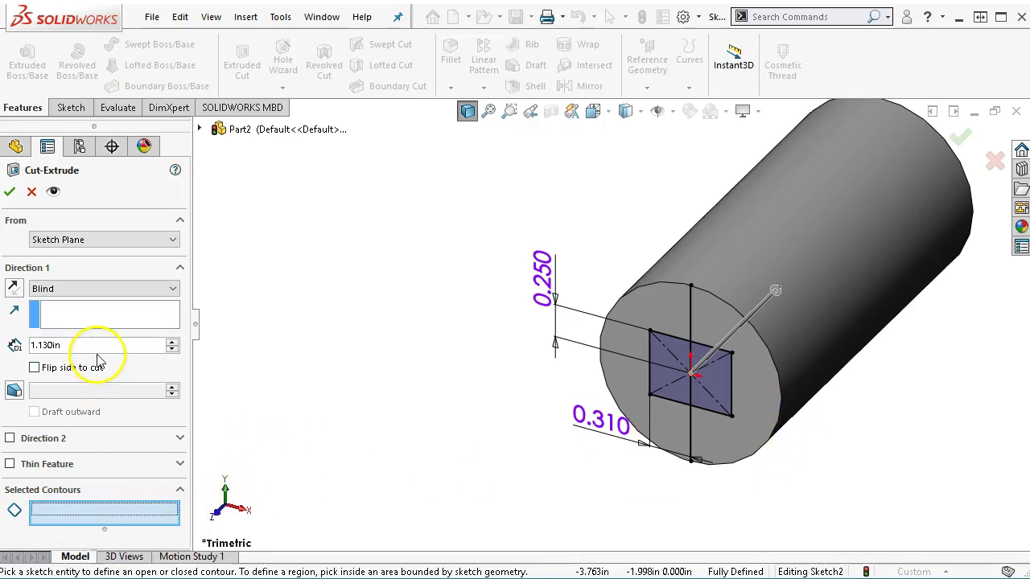
click(732, 354)
scroll(728, 412, down, 2)
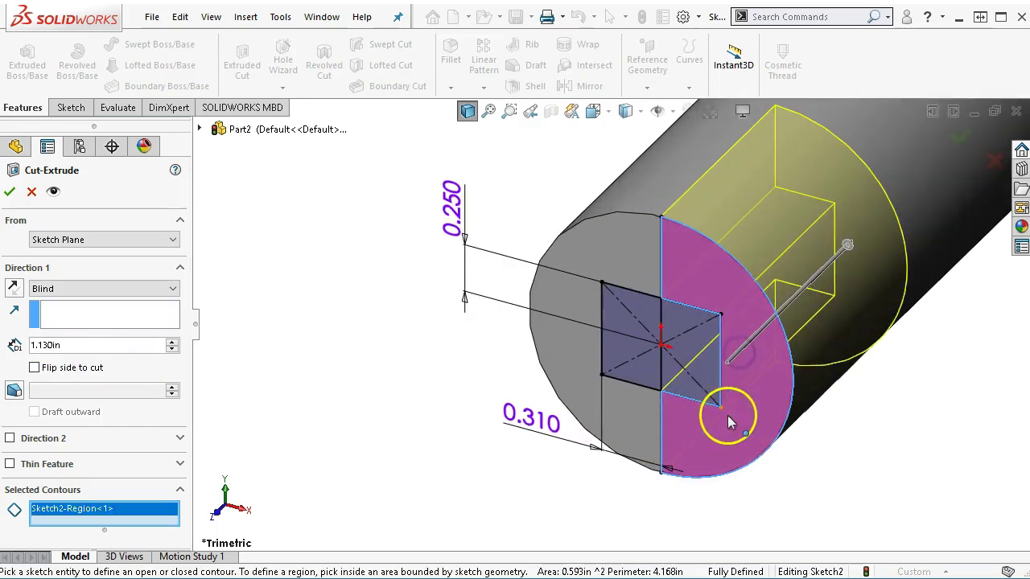
click(704, 363)
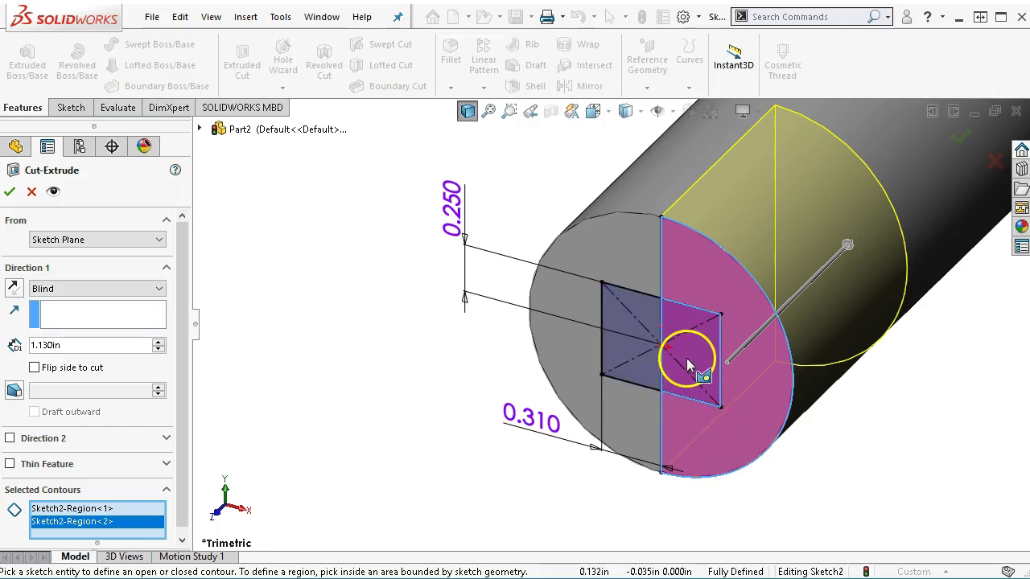
click(638, 373)
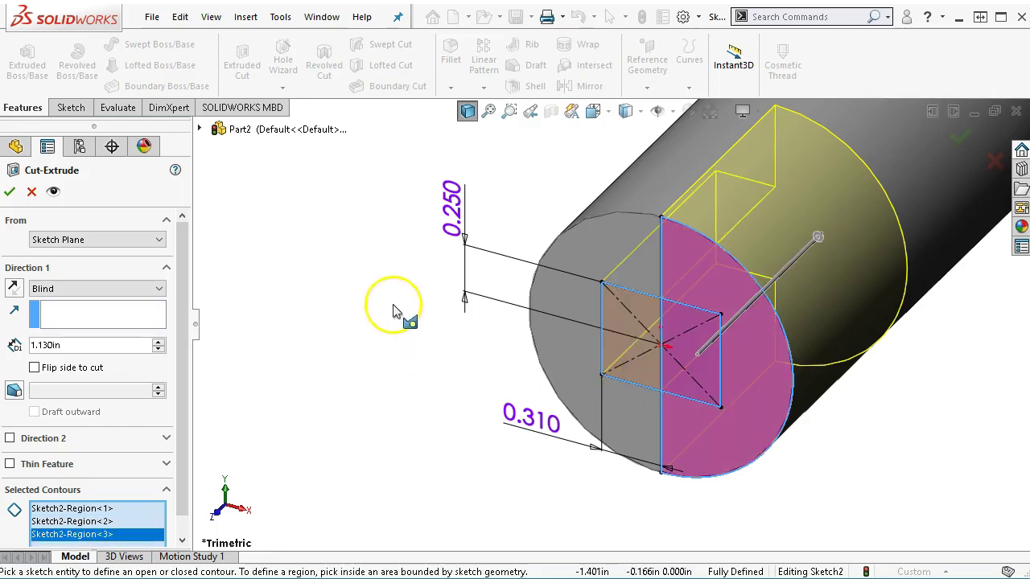
middle_drag(396, 306, 919, 218)
scroll(879, 244, down, 2)
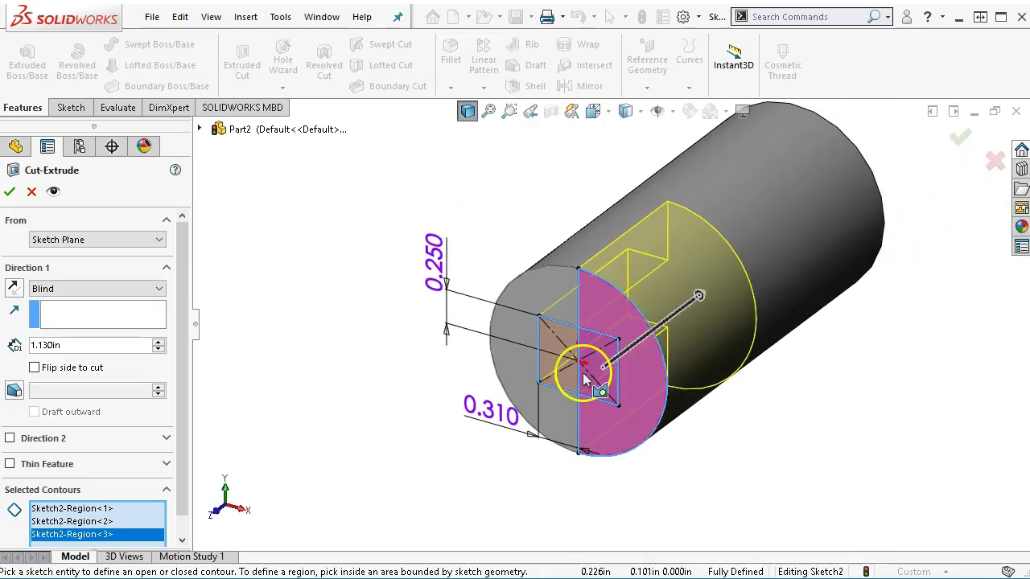
click(259, 326)
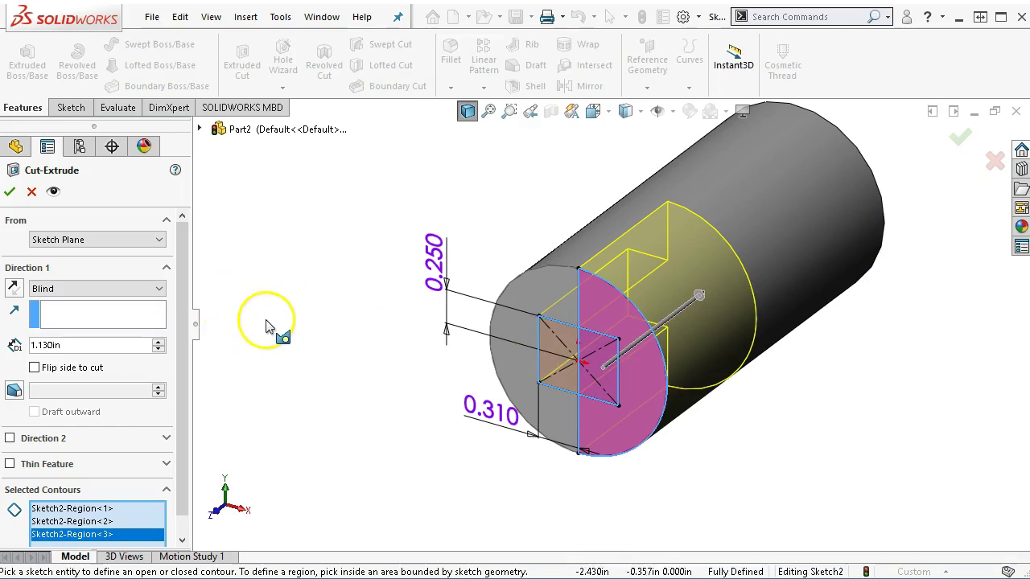
click(10, 195)
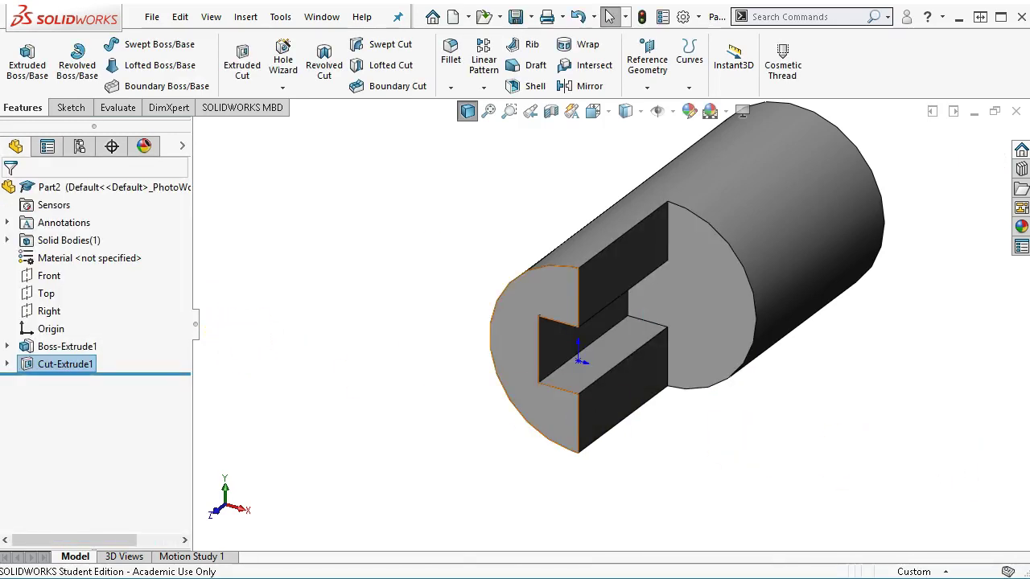
drag(962, 95, 253, 76)
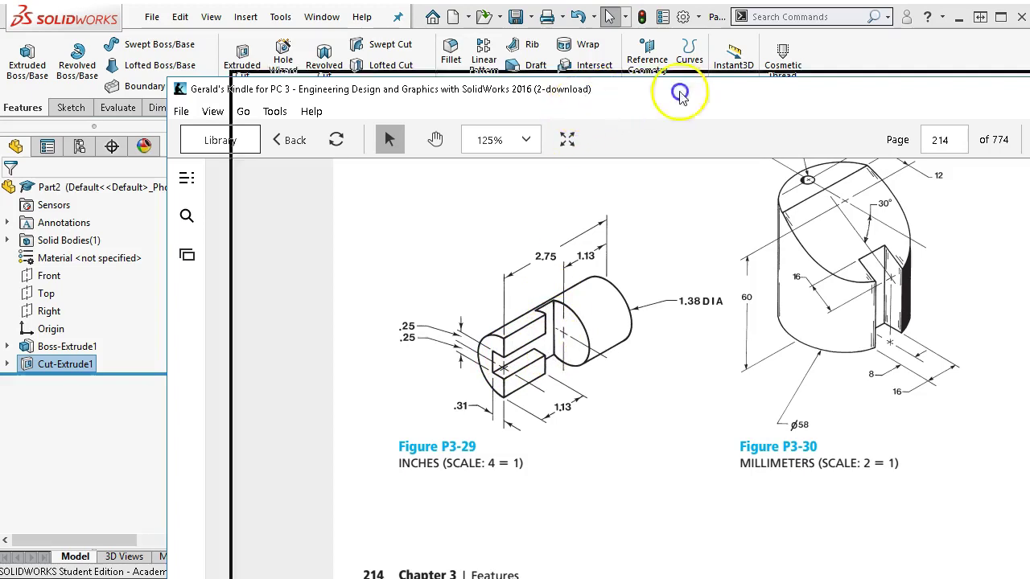
drag(672, 88, 1029, 84)
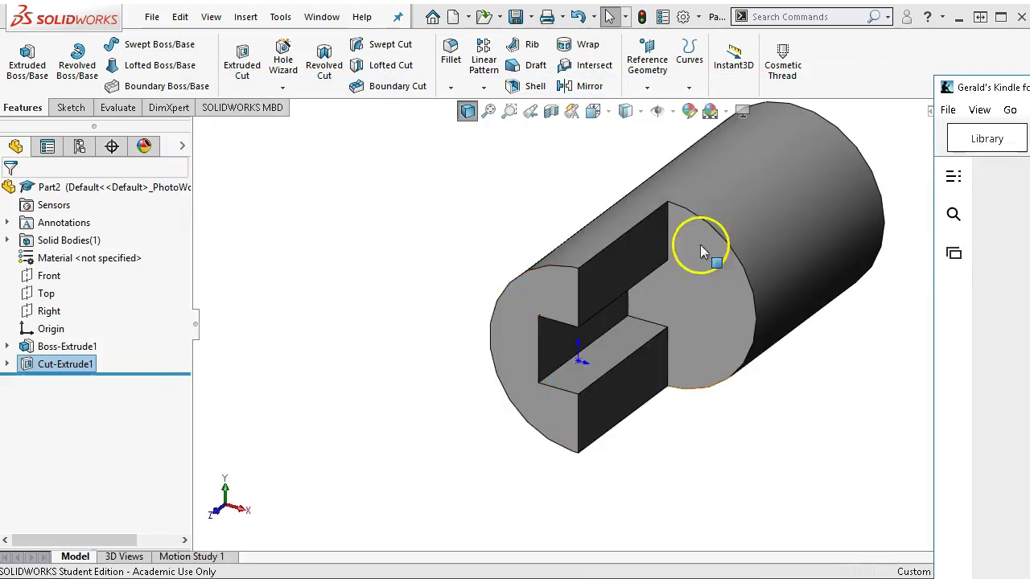
click(690, 288)
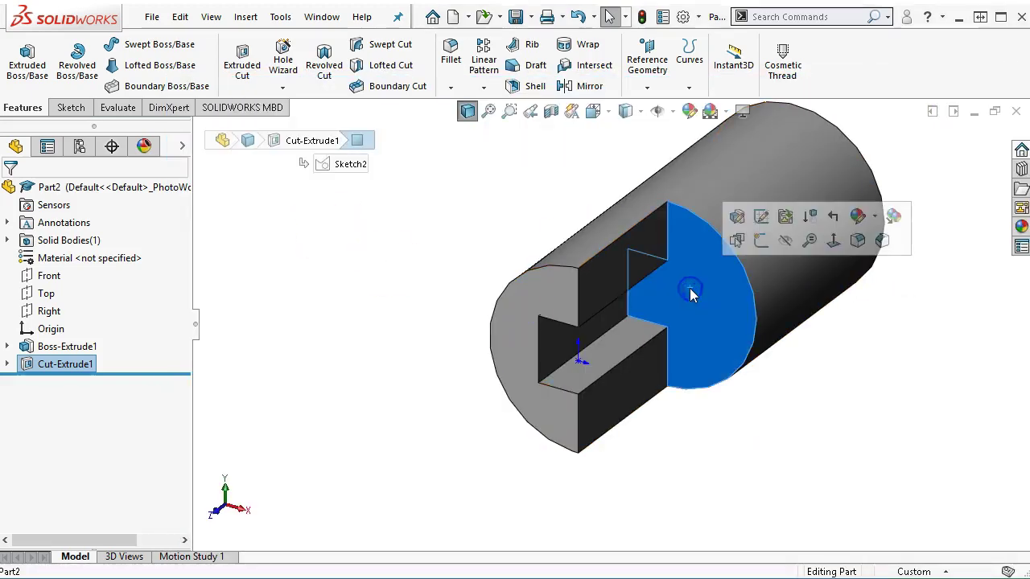
Start Sketch3 on the cut face and draw a corner rectangle over the circle's right side
click(758, 245)
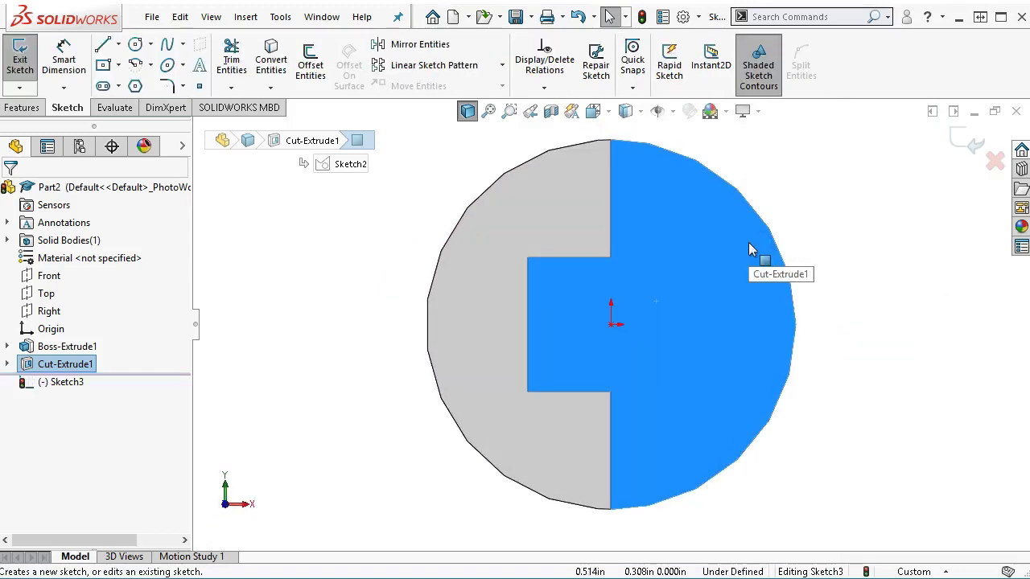
click(118, 68)
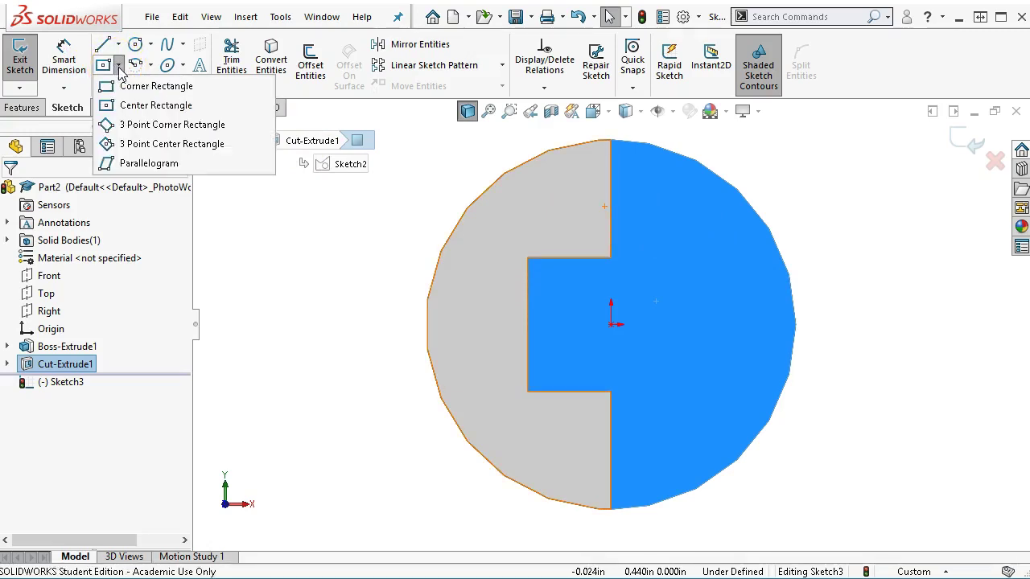
click(117, 86)
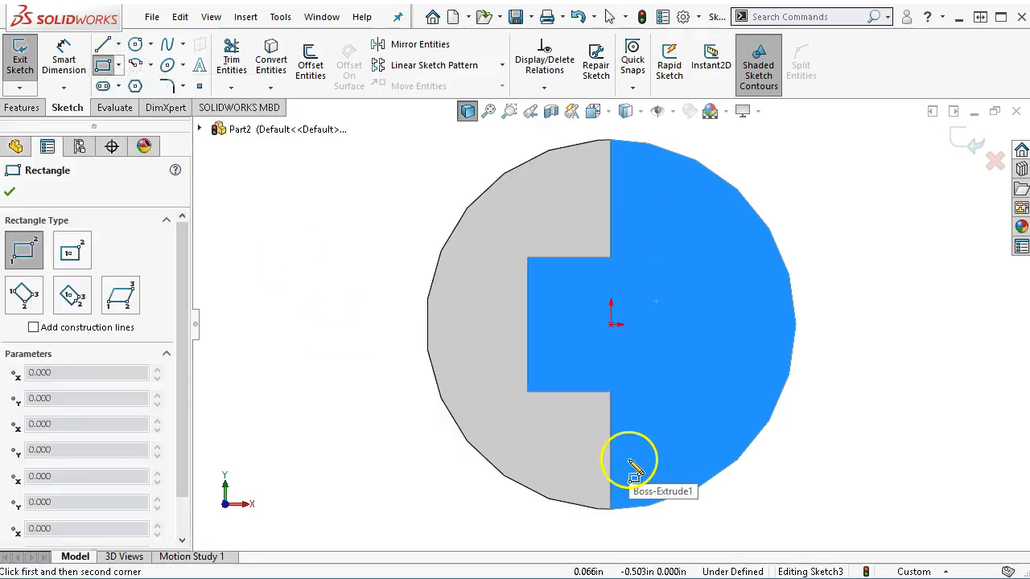
click(538, 512)
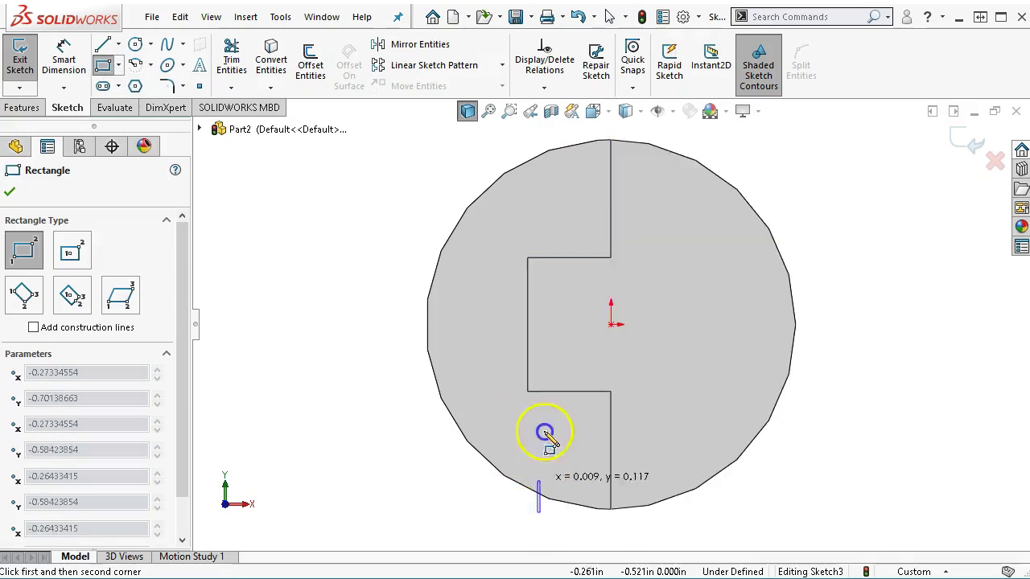
click(828, 133)
right_click(760, 147)
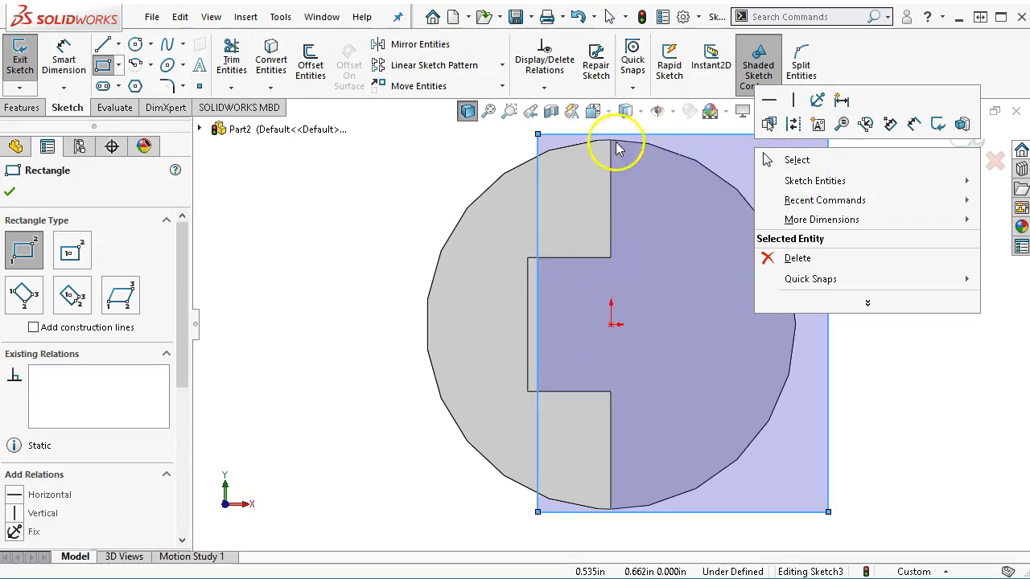
click(797, 161)
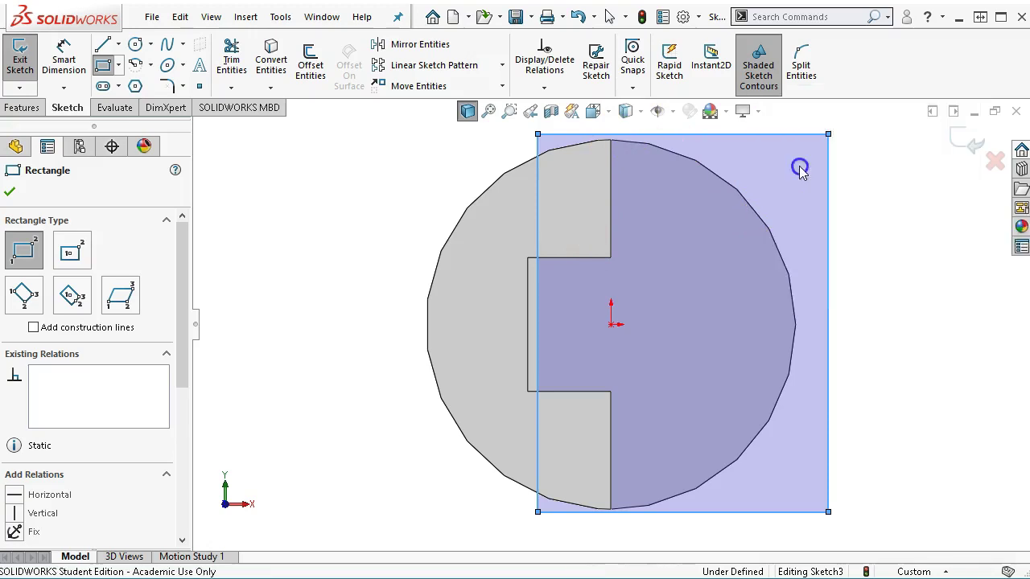
Make the rectangle's left side collinear with the slot edge and its top side coincident with the circle's top point
click(527, 309)
click(540, 346)
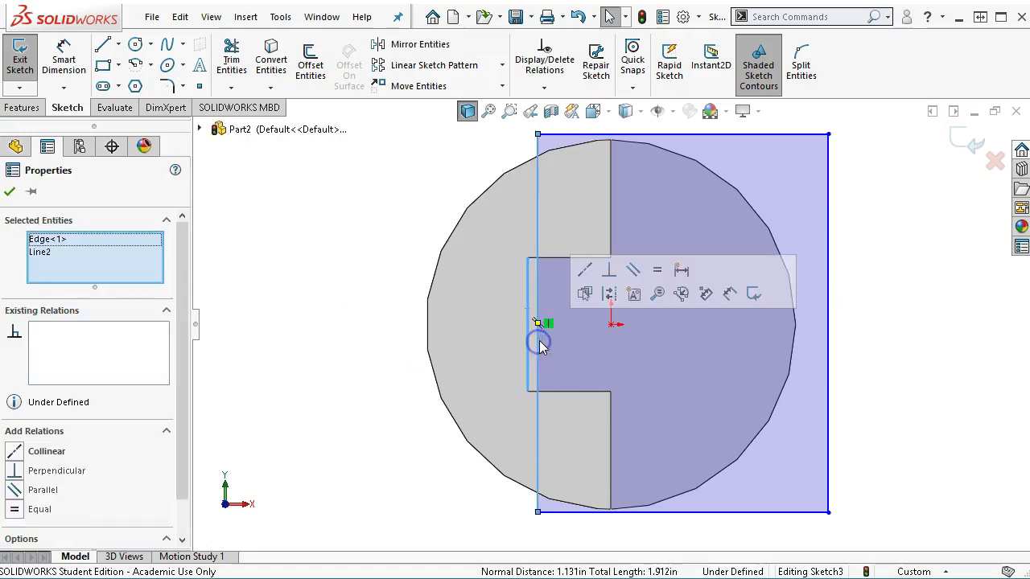
click(583, 272)
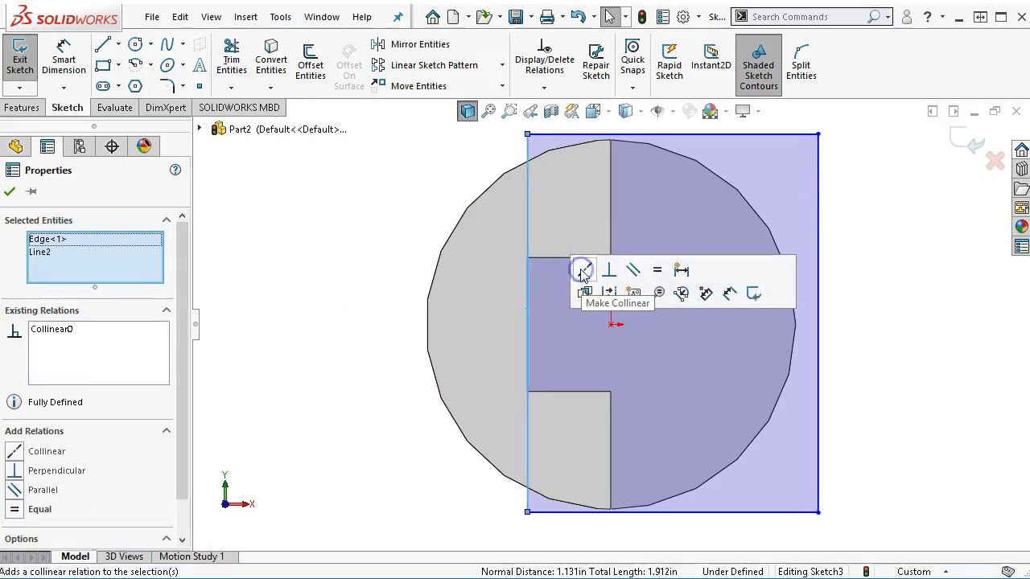
click(388, 256)
key(f)
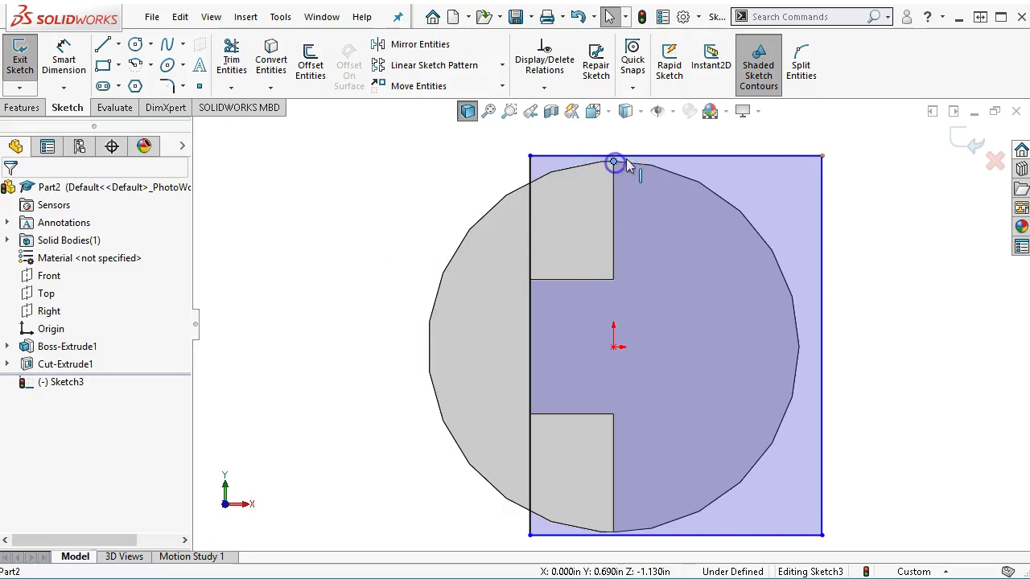
click(629, 157)
ctrl+click(614, 162)
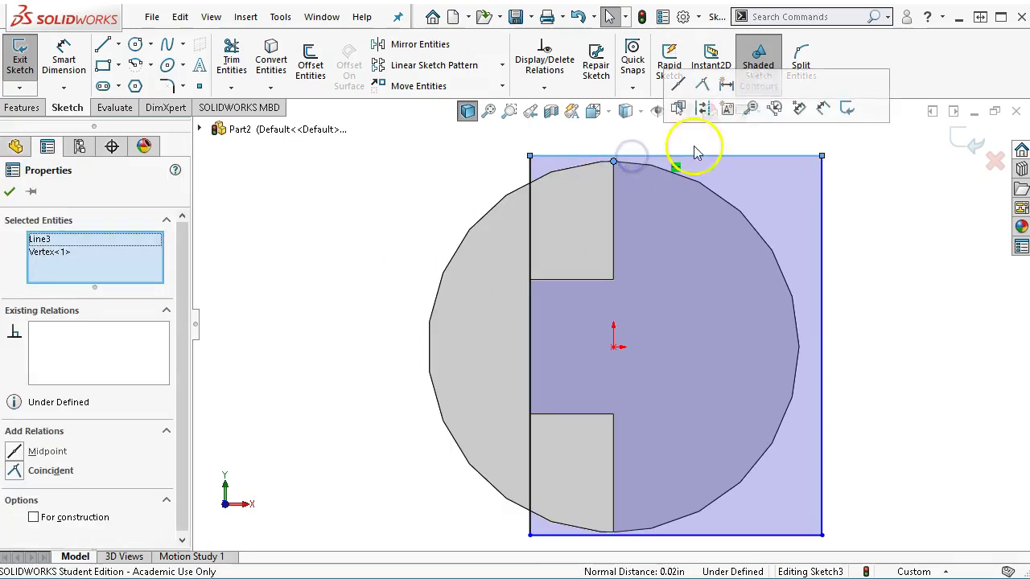
click(705, 84)
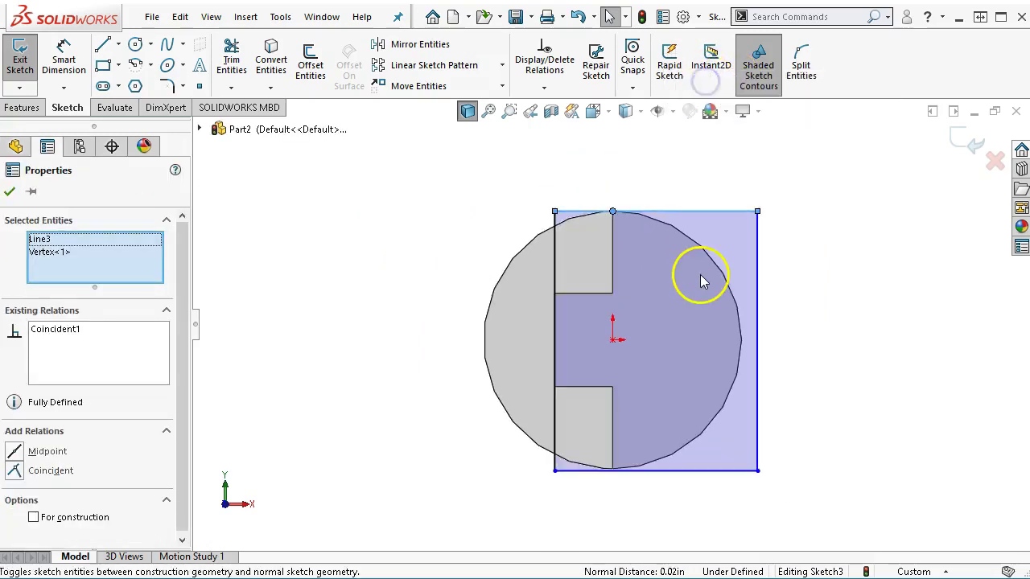
Make the rectangle's bottom and right sides tangent to the circle
click(531, 451)
ctrl+click(662, 471)
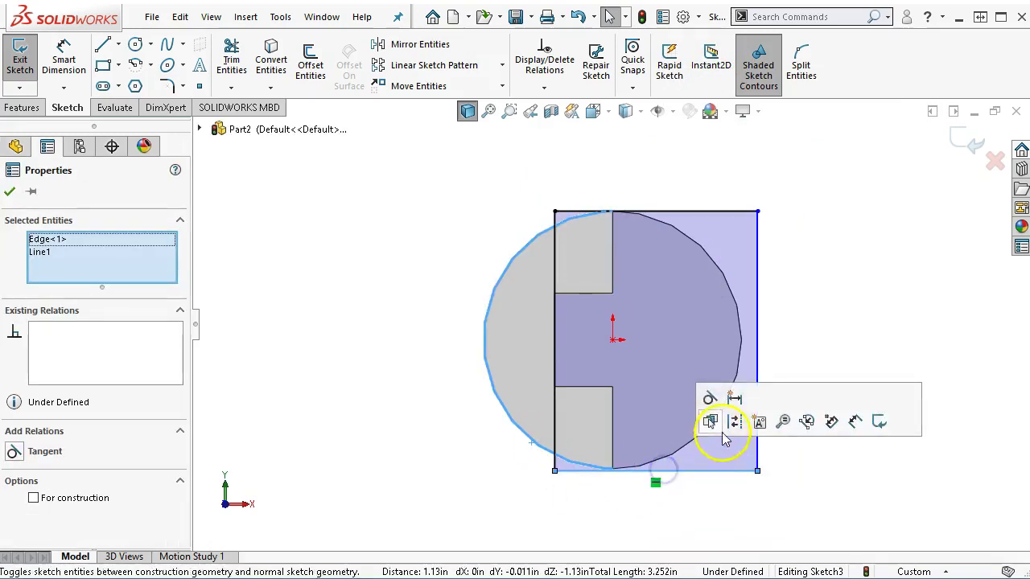
click(712, 398)
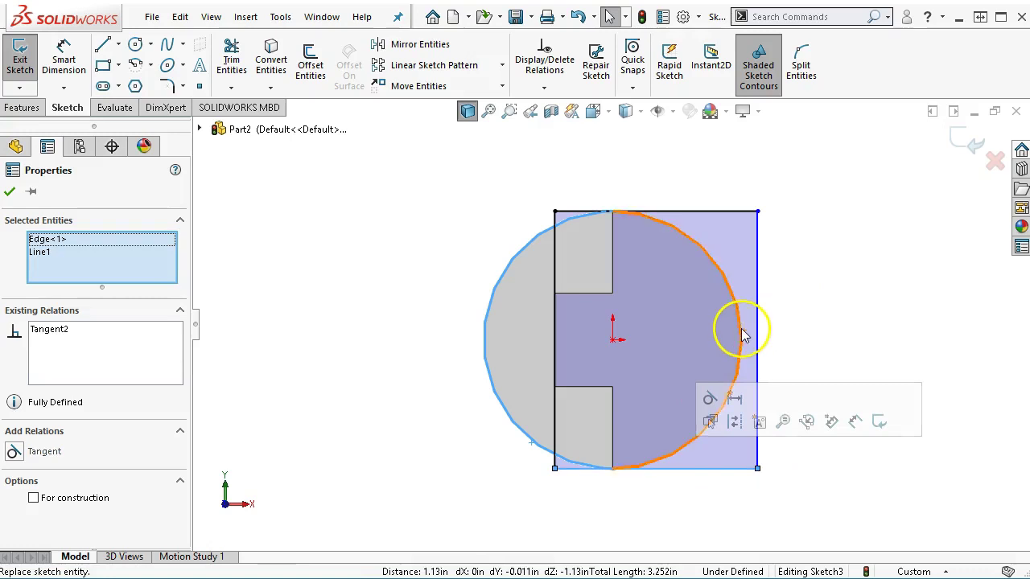
click(750, 354)
click(755, 363)
ctrl+click(743, 363)
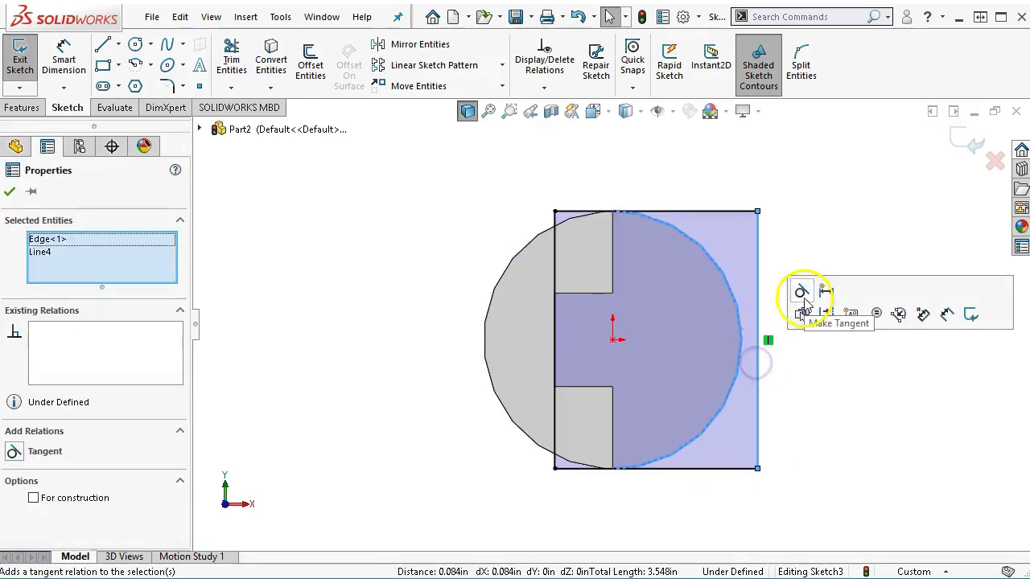
click(800, 293)
mouse_move(804, 398)
middle_down()
mouse_move(776, 411)
mouse_move(732, 478)
mouse_move(742, 508)
mouse_move(754, 476)
middle_up()
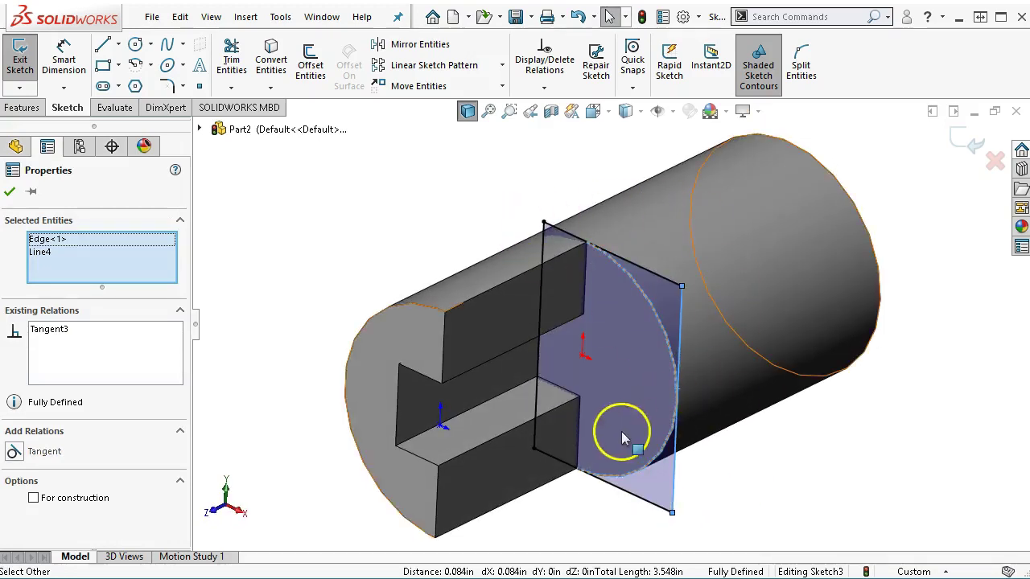
Bring the Kindle textbook page with Figure P3-29 into view, then move it aside
scroll(622, 432, up, 2)
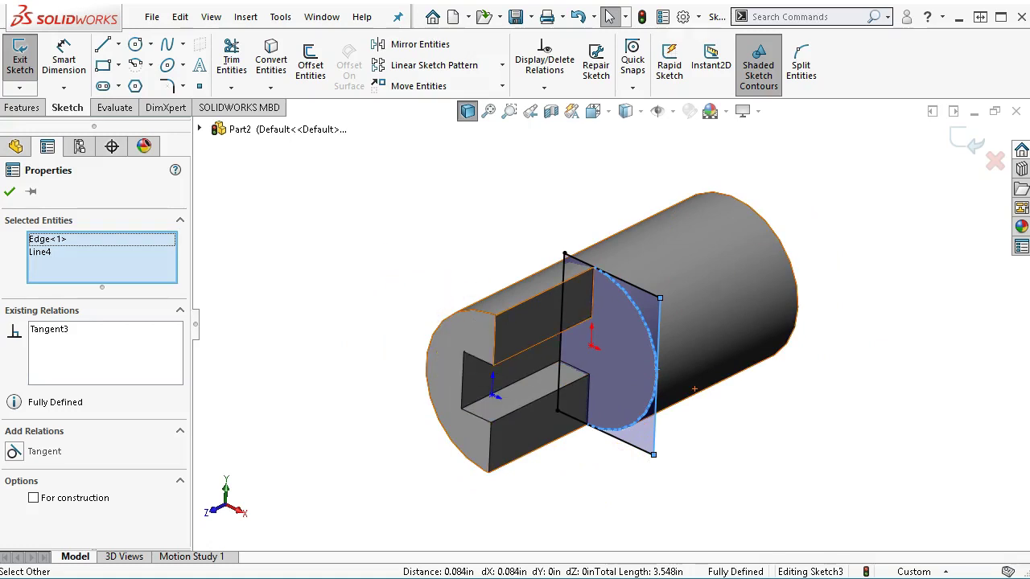
drag(978, 78, 275, 77)
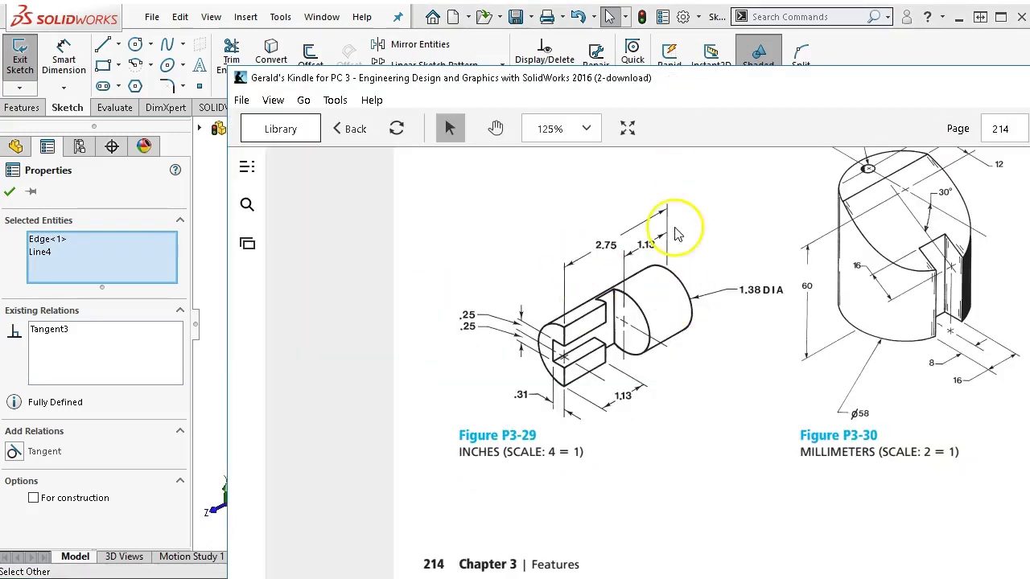
drag(445, 115, 444, 138)
drag(782, 78, 829, 115)
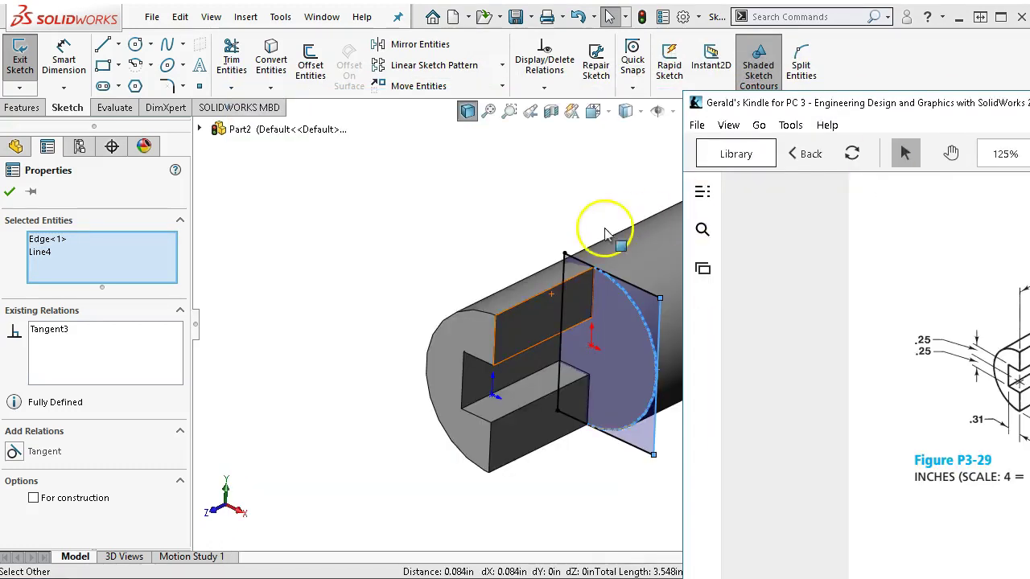
Return to the part with nothing selected, zoom to fit, and show the Features commands
click(501, 225)
key(z)
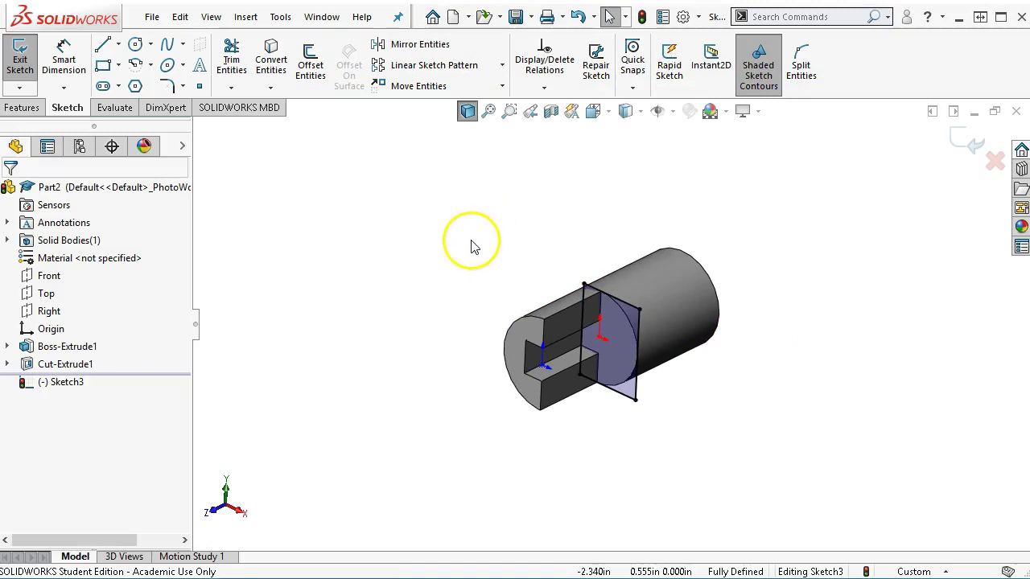
scroll(704, 380, down, 3)
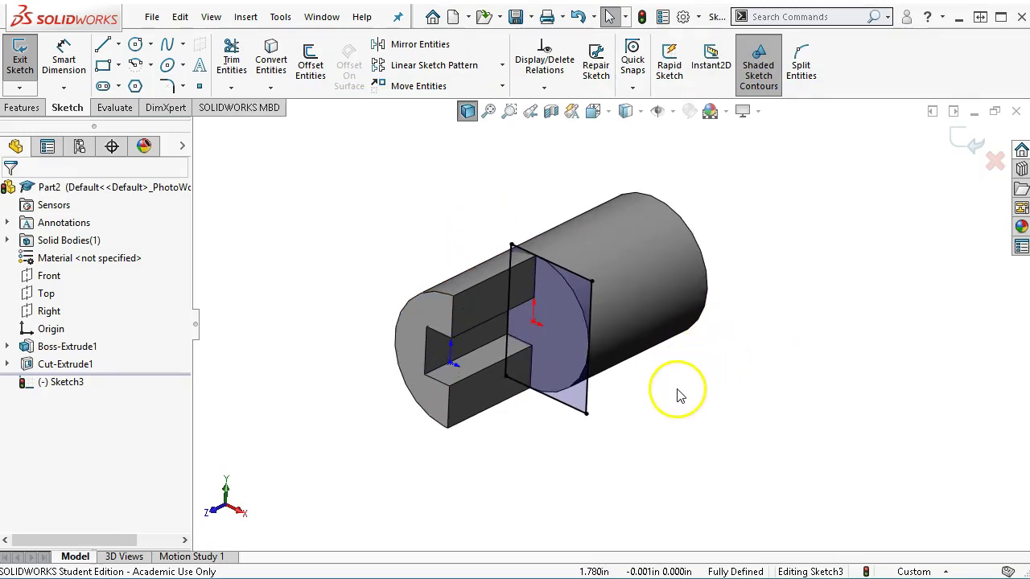
click(28, 112)
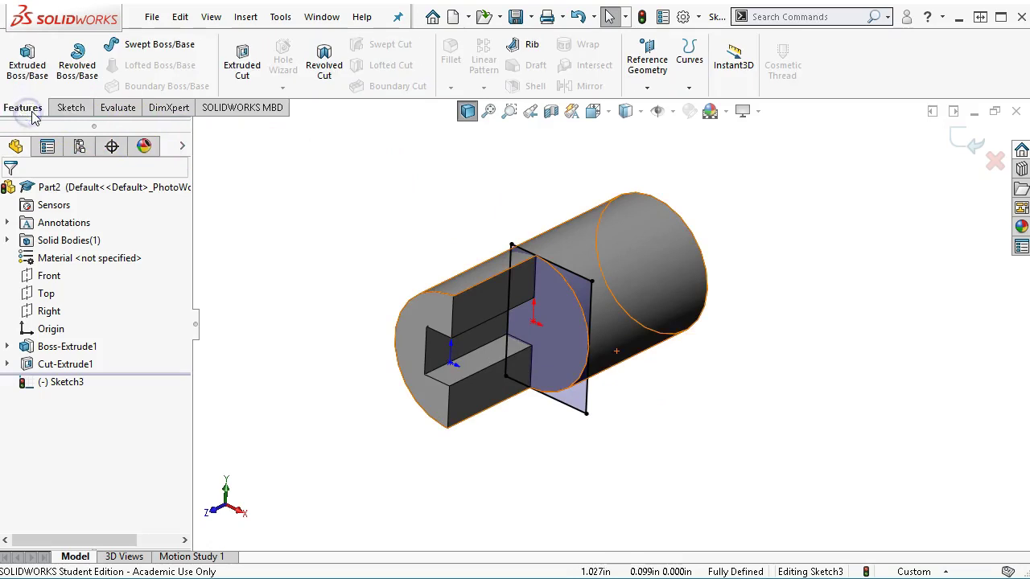
Start an Extruded Cut from Sketch3 ending 1.130in offset from the cylinder's far end face
click(231, 70)
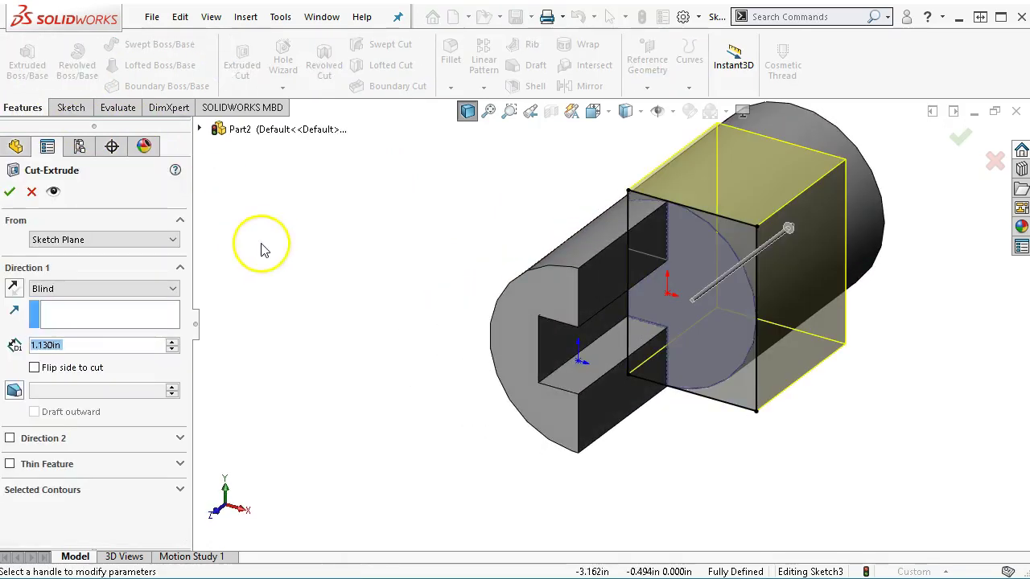
click(114, 288)
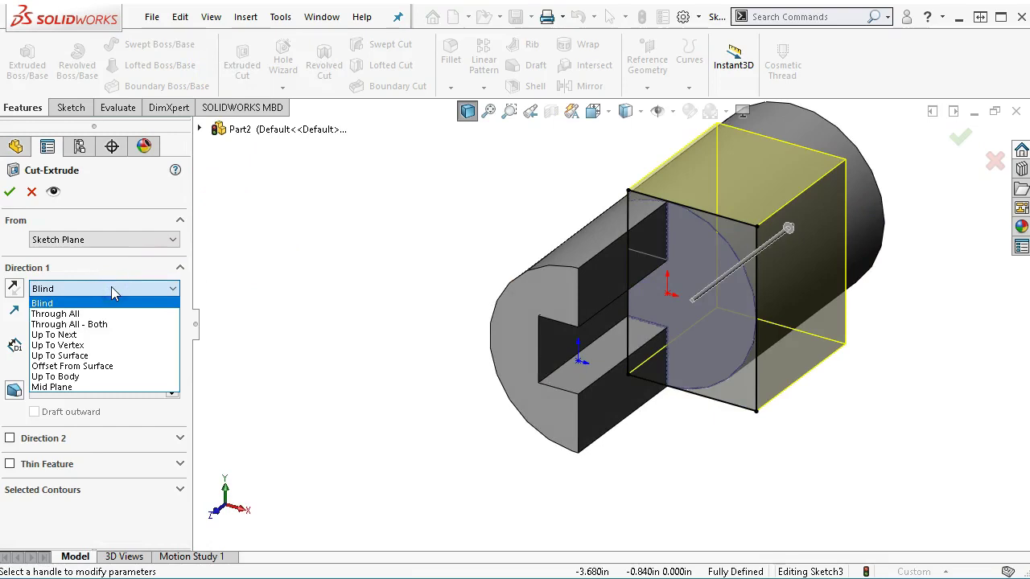
click(73, 366)
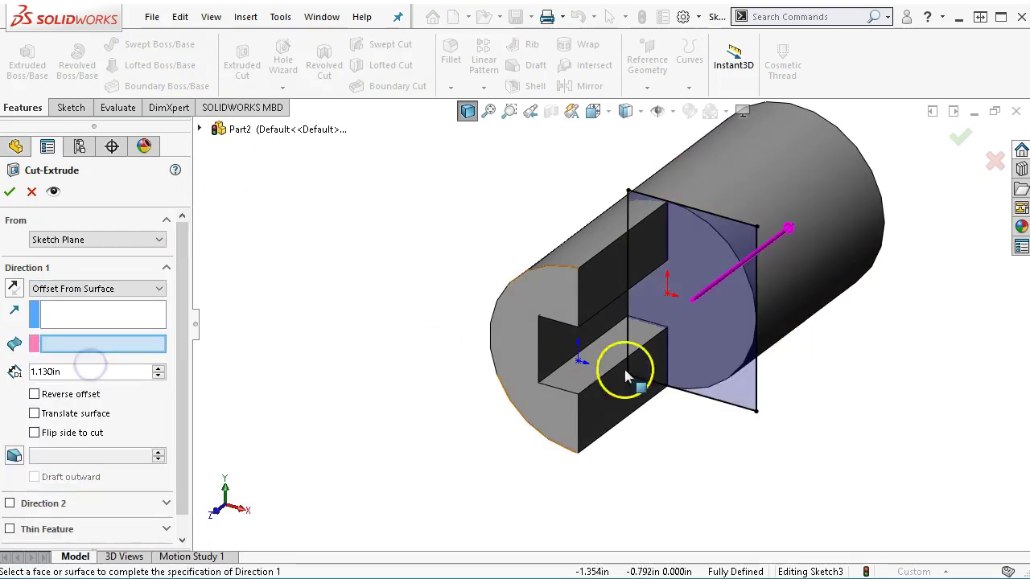
middle_drag(731, 433, 603, 426)
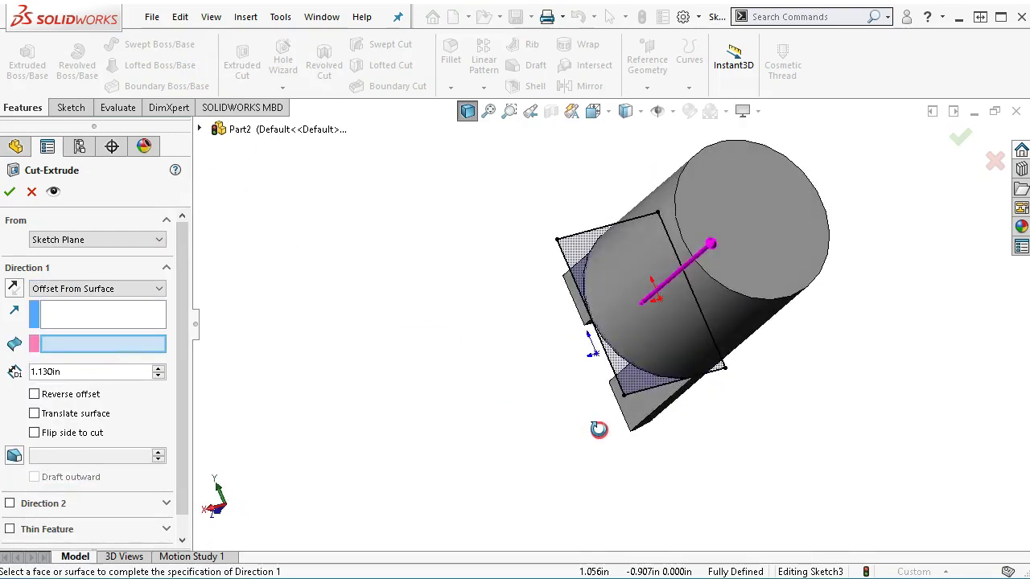
click(734, 213)
middle_drag(379, 361, 458, 335)
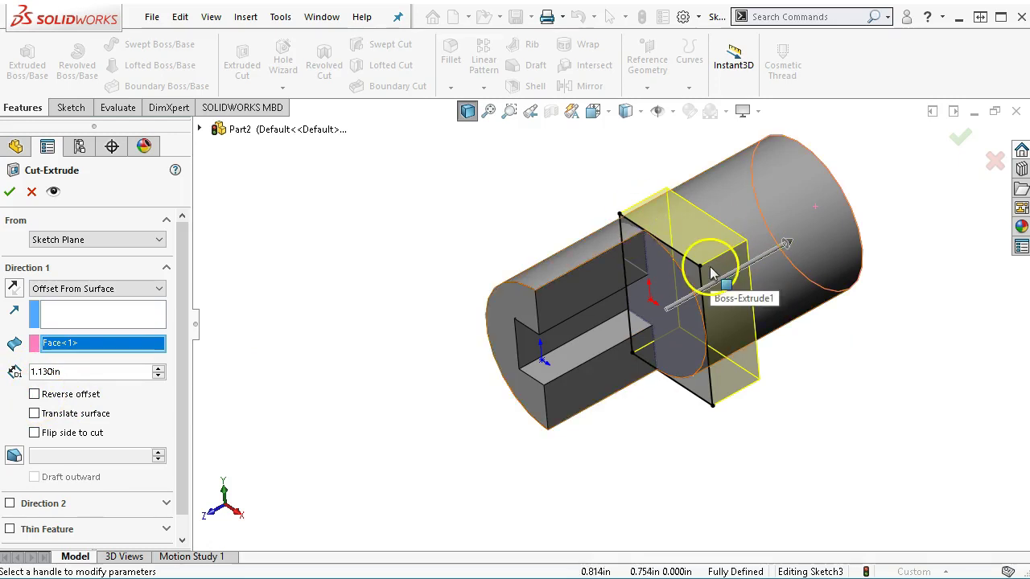
Toggle Reverse offset to compare directions and inspect the cut preview from several angles
click(35, 395)
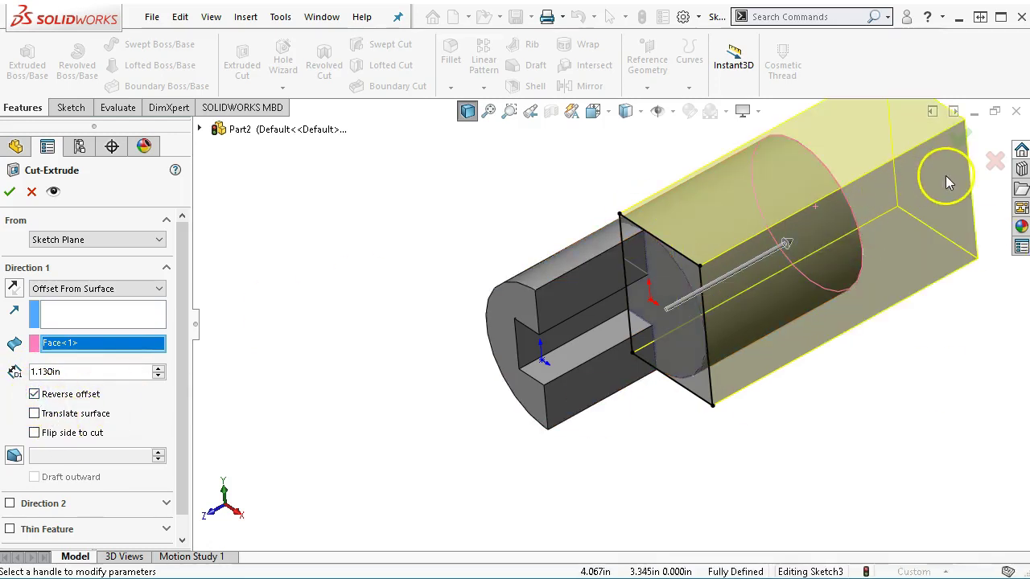
click(34, 394)
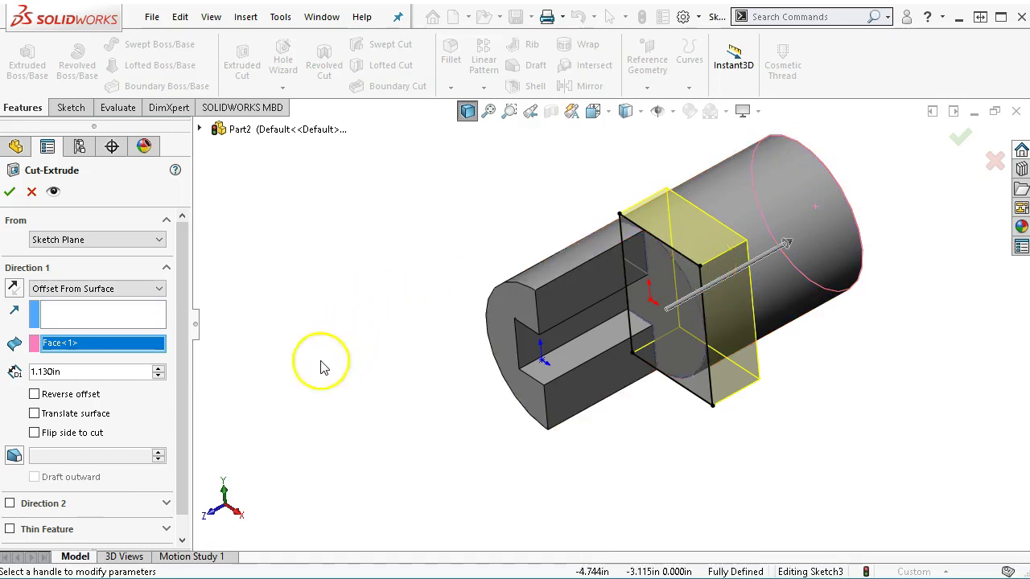
click(36, 433)
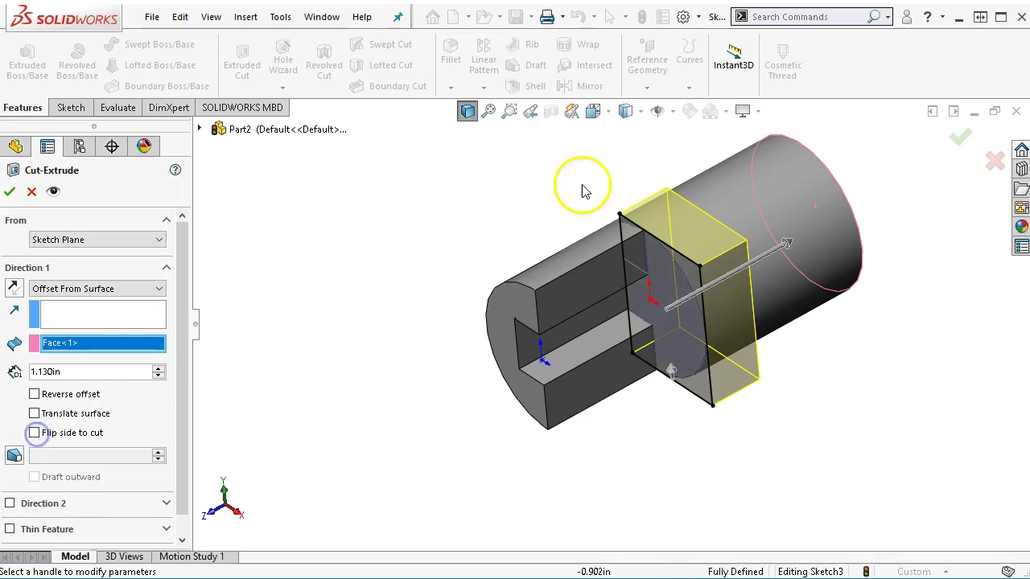
mouse_move(439, 276)
middle_down()
mouse_move(460, 202)
mouse_move(472, 247)
mouse_move(443, 252)
mouse_move(437, 292)
middle_up()
click(607, 217)
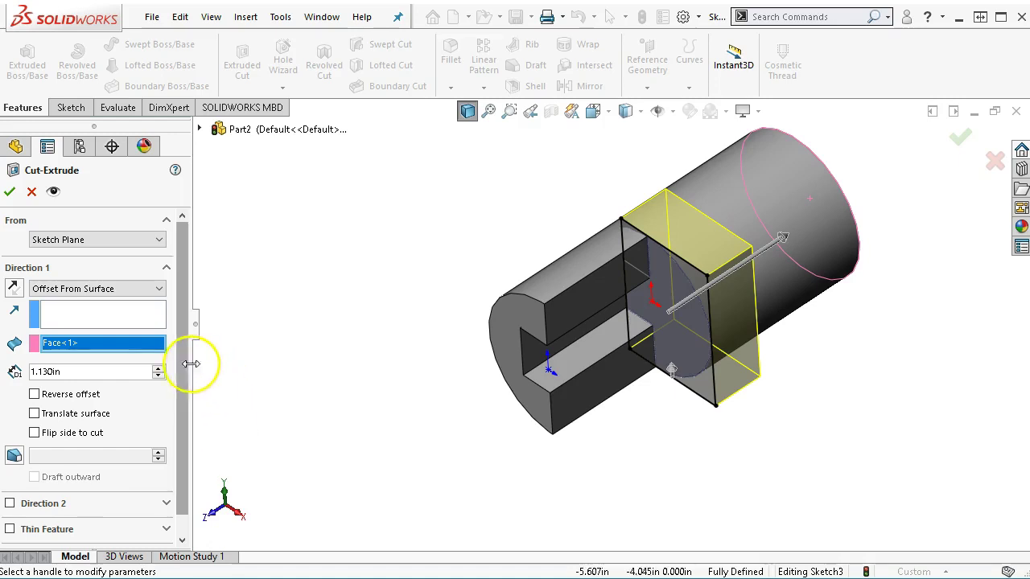
scroll(191, 386, down, 1)
scroll(193, 434, up, 1)
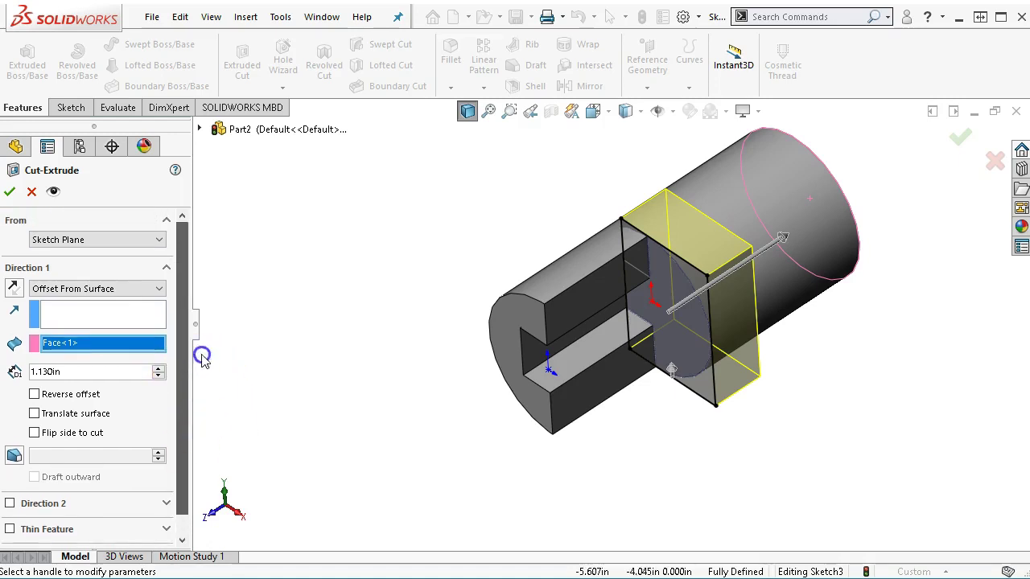
Accept the cut to create Cut-Extrude2 and view the part in isometric
click(17, 191)
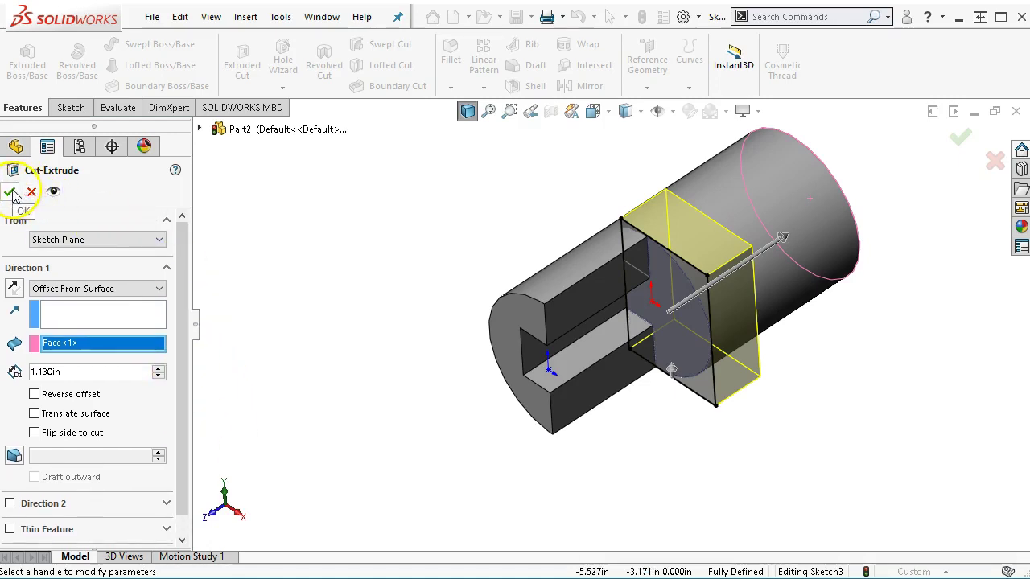
click(826, 498)
key(ctrl+7)
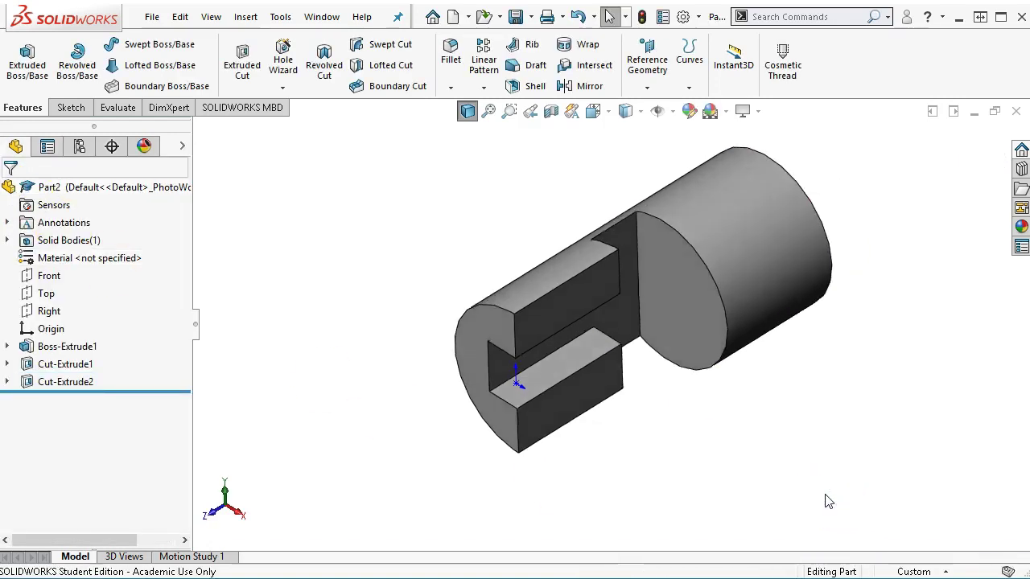